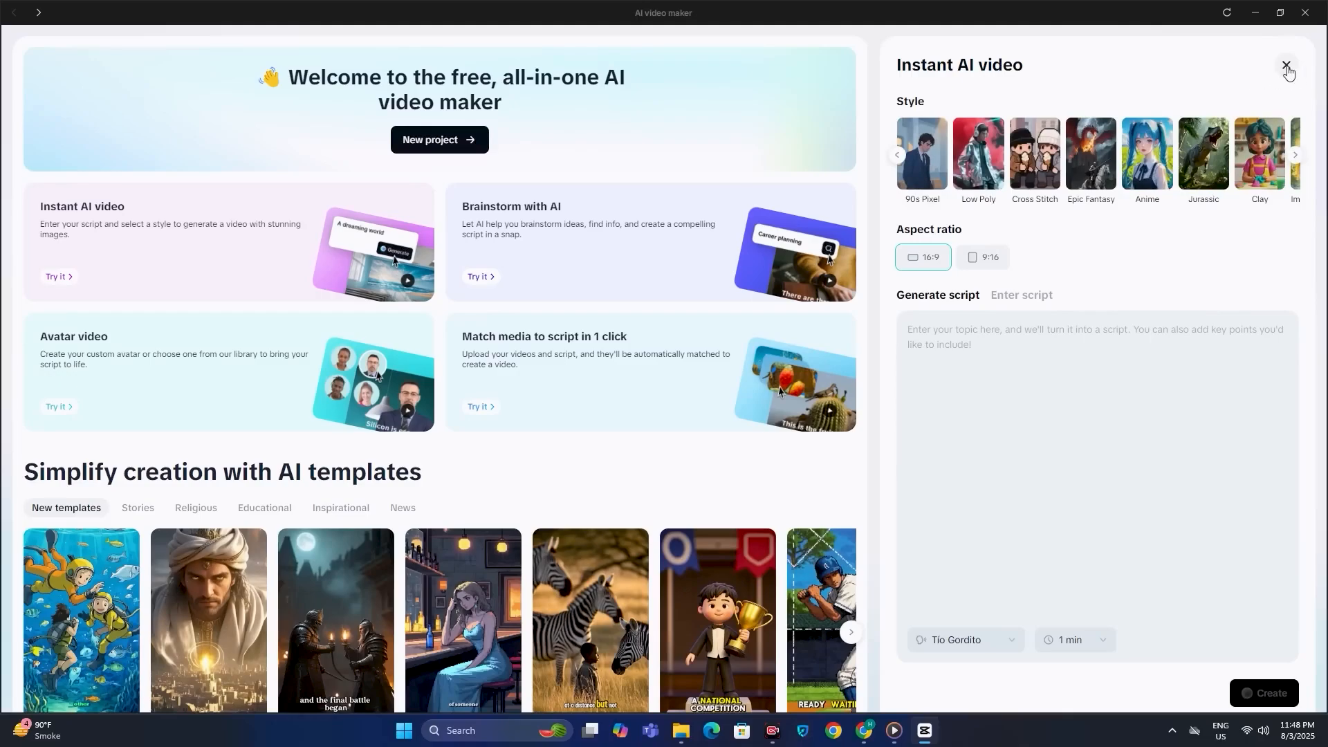
Step: Look over the Avatar video and Match media to script options, their recommended avatars, and the AI templates on the start page
click(1287, 65)
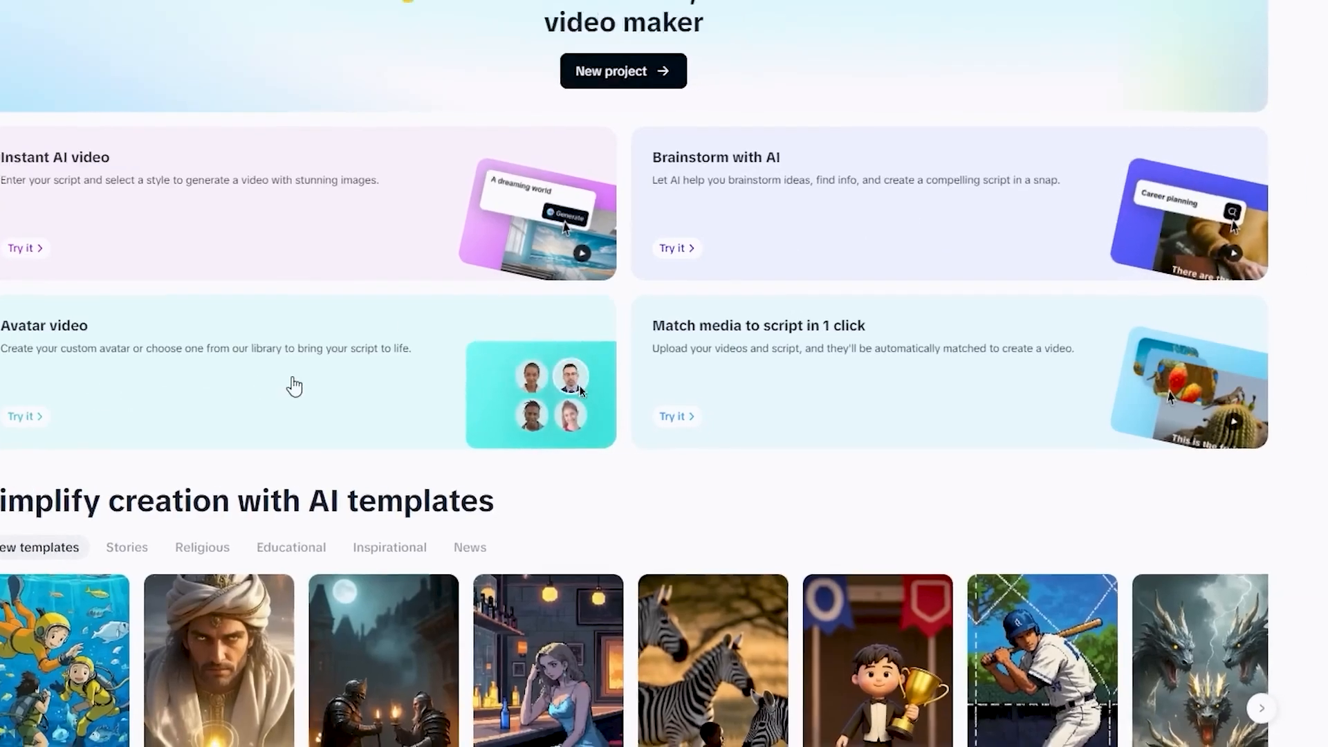
click(325, 384)
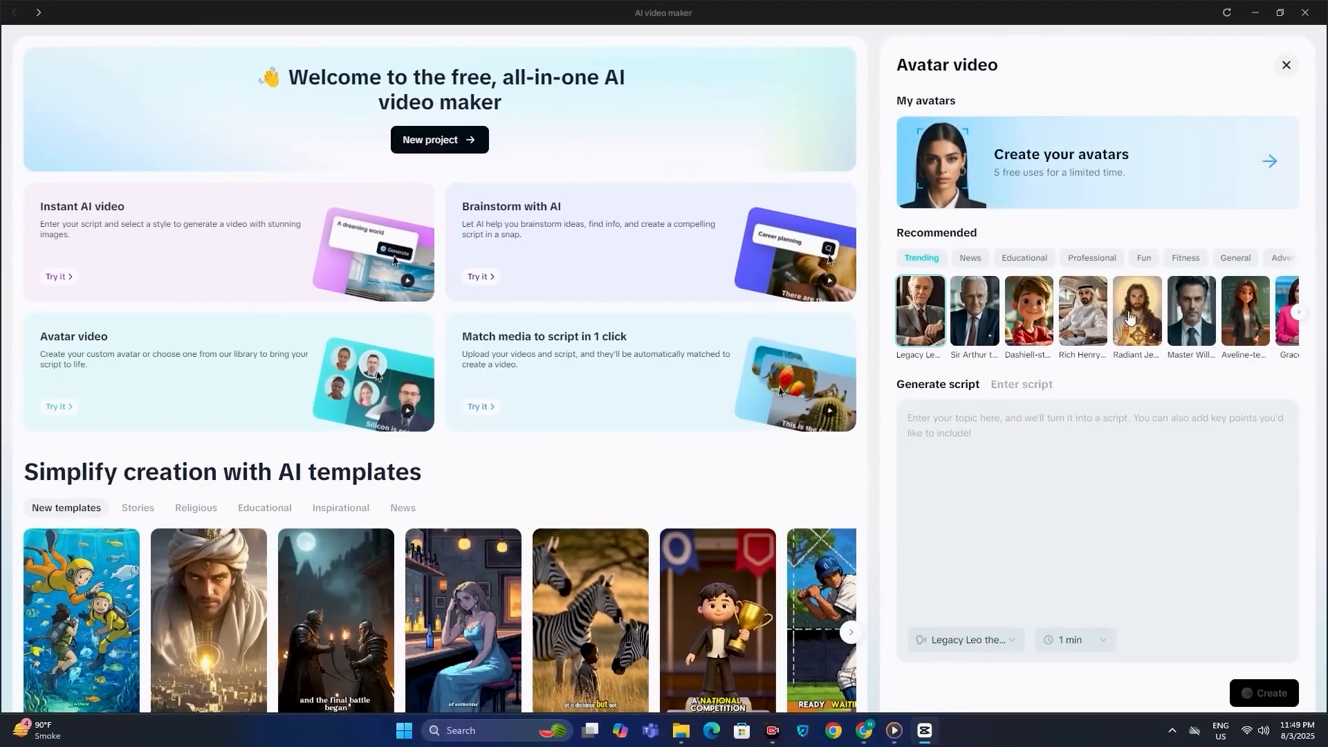
click(1298, 315)
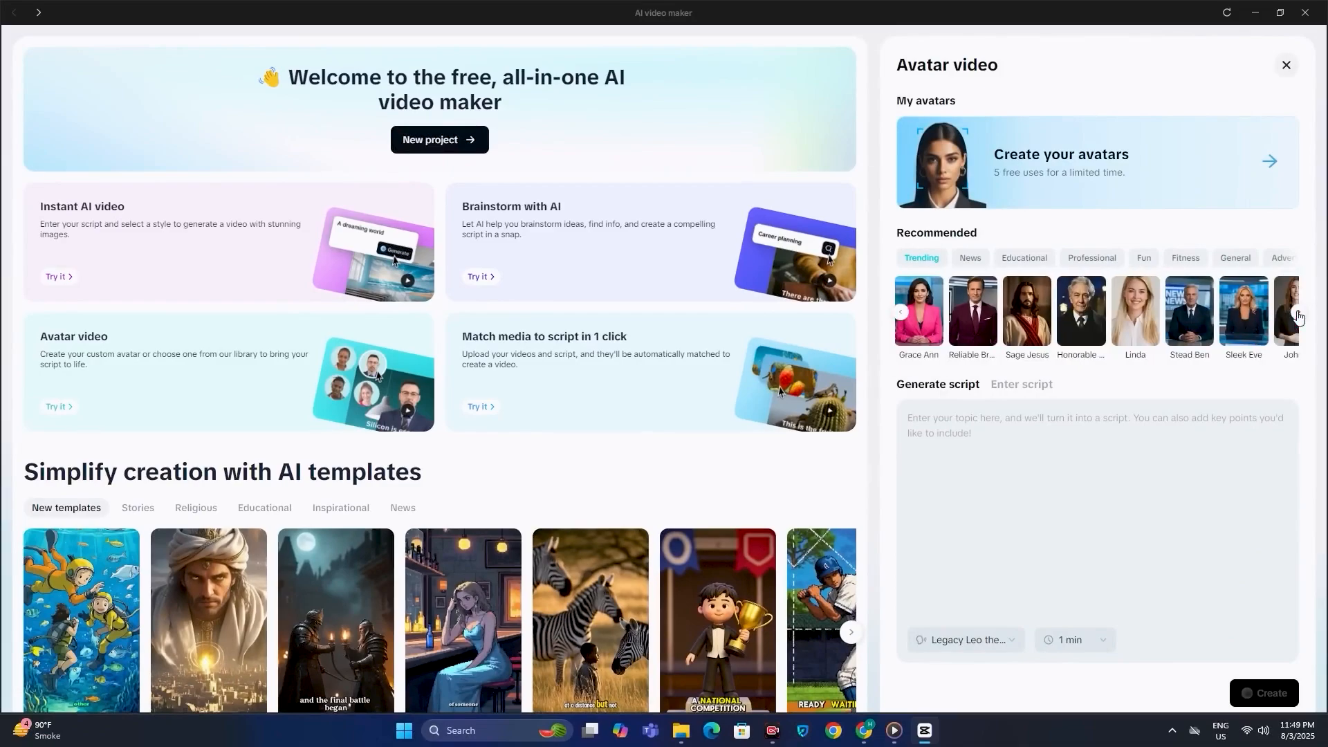
click(1297, 315)
click(1297, 315)
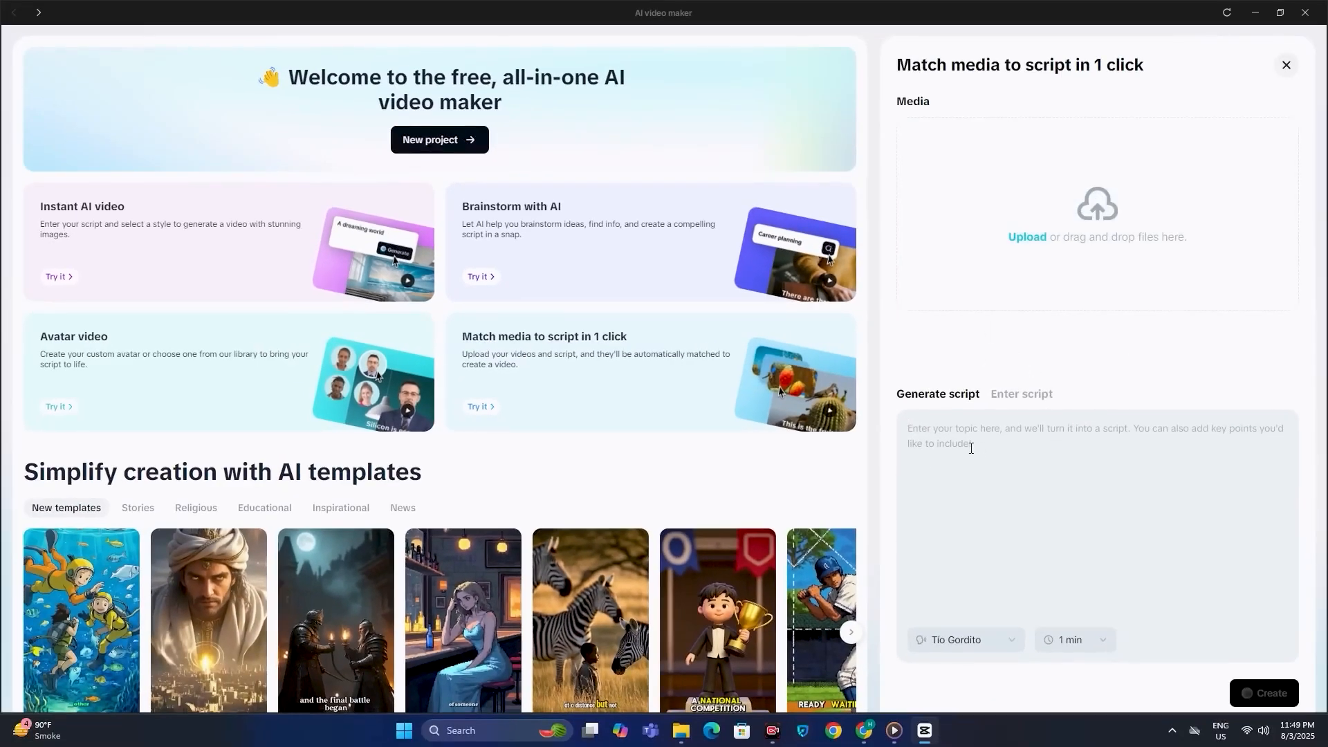
click(1287, 63)
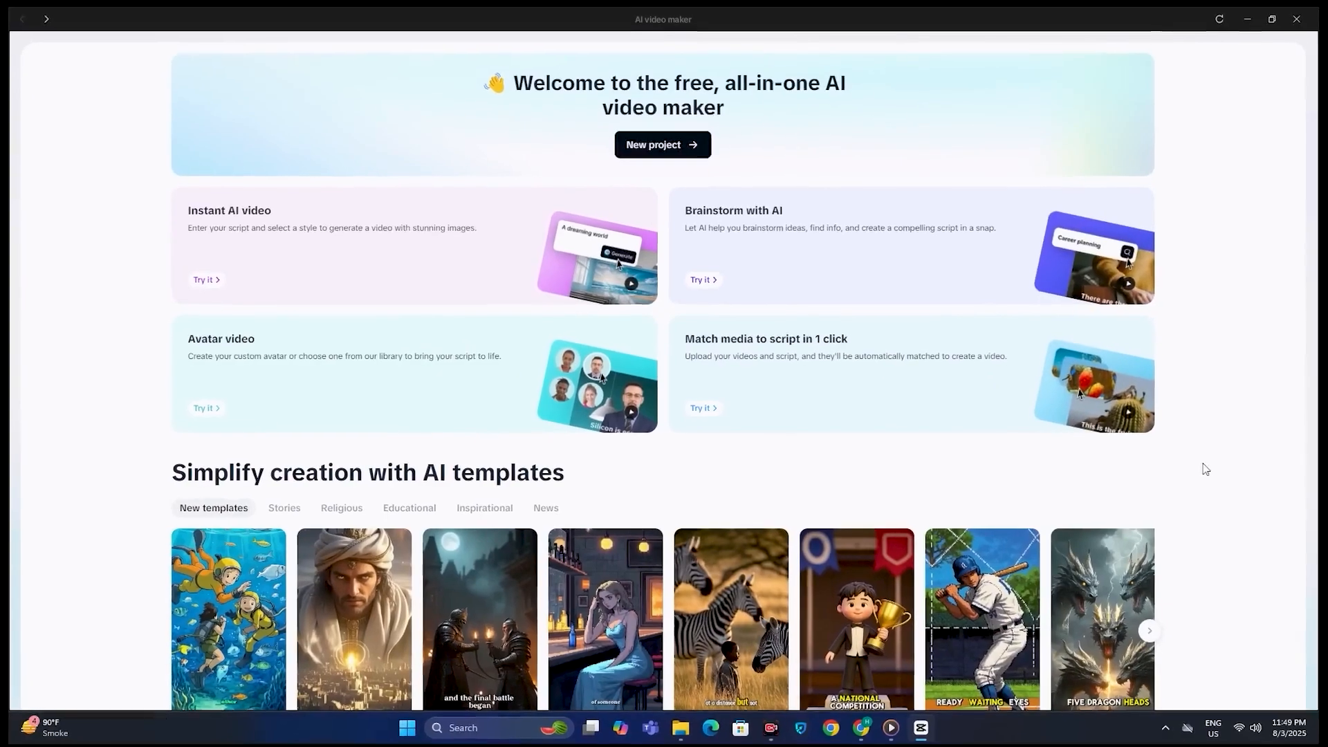
scroll(1202, 477, down, 2)
scroll(1205, 487, down, 2)
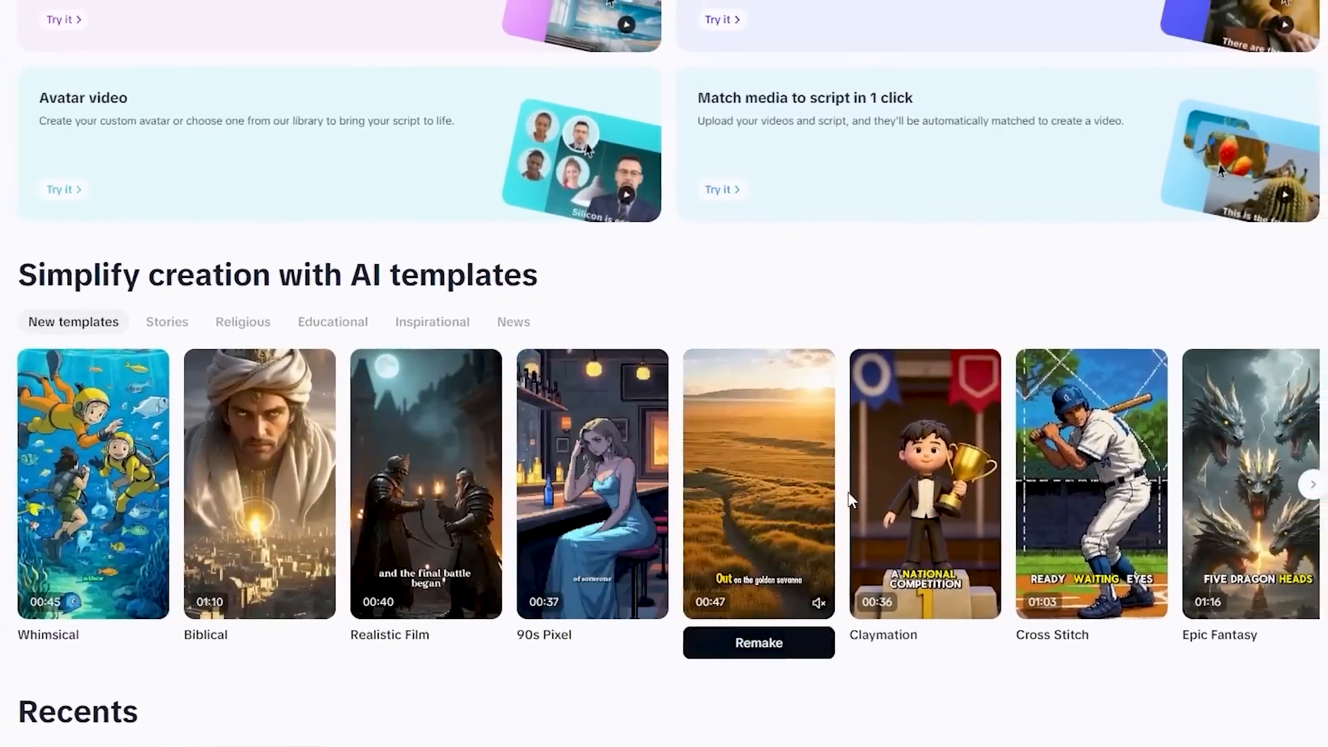
scroll(1323, 484, up, 3)
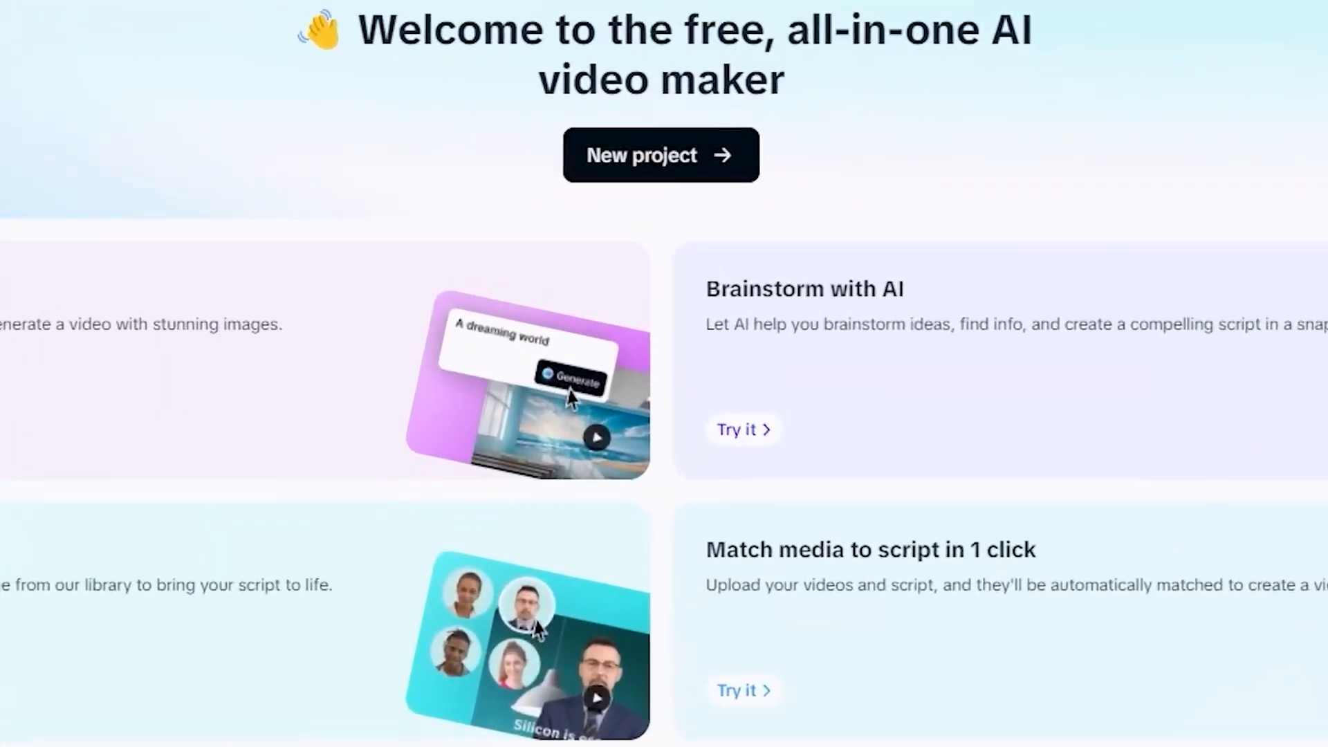
Step: Start a new project, choose to create the script with AI, and enter the topic "10 unknown facts about lions"
click(663, 179)
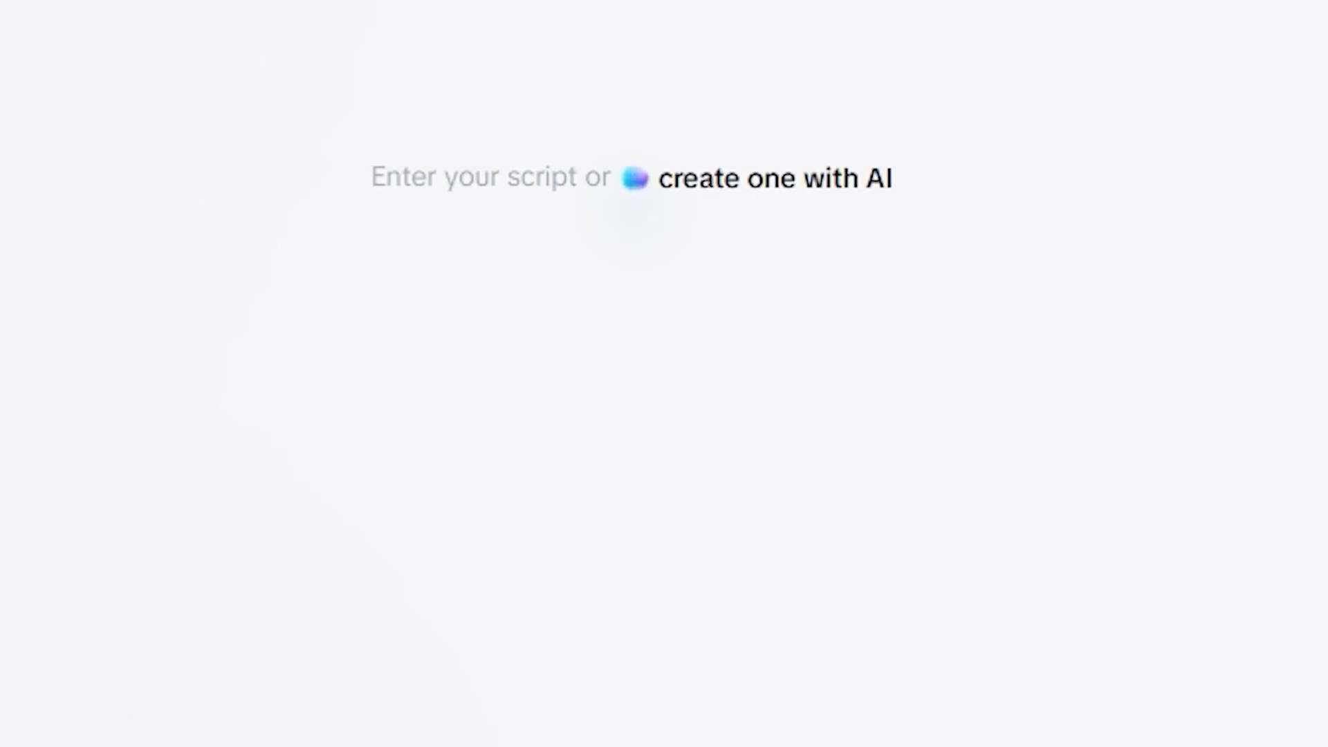
click(763, 179)
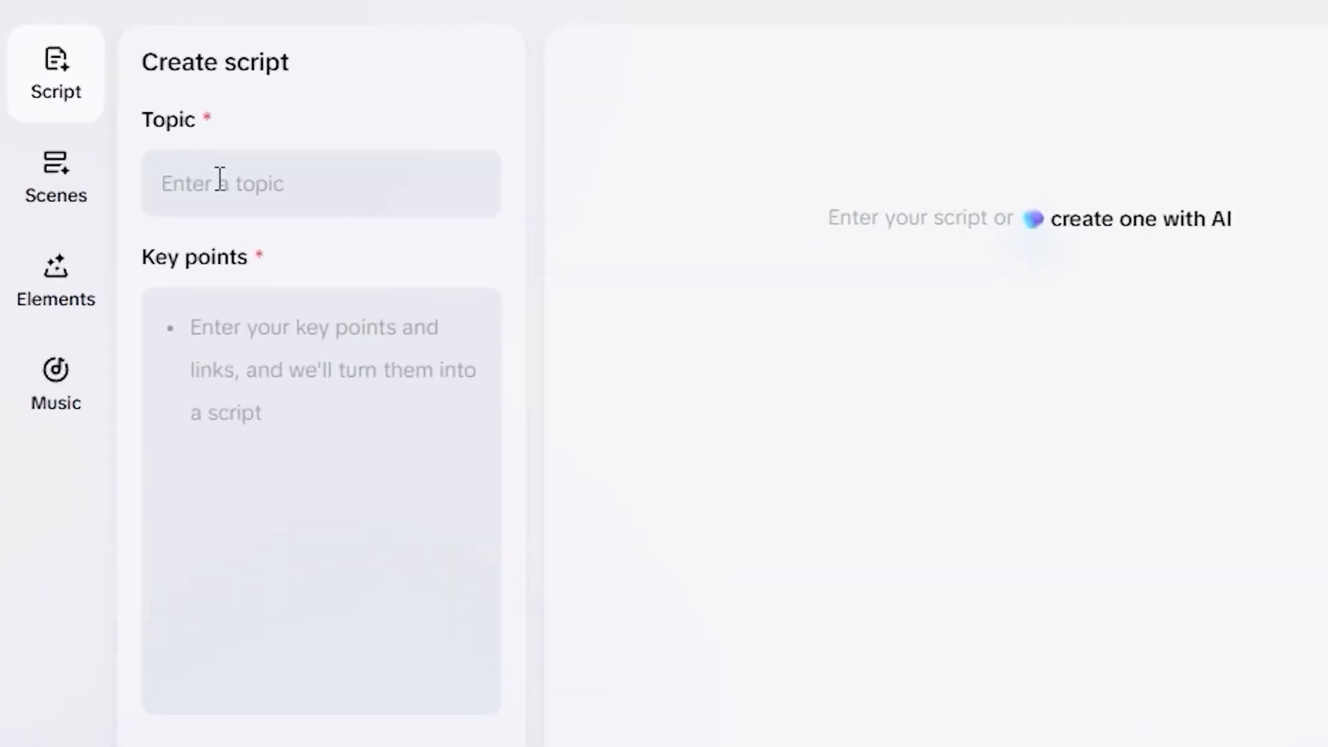
click(220, 179)
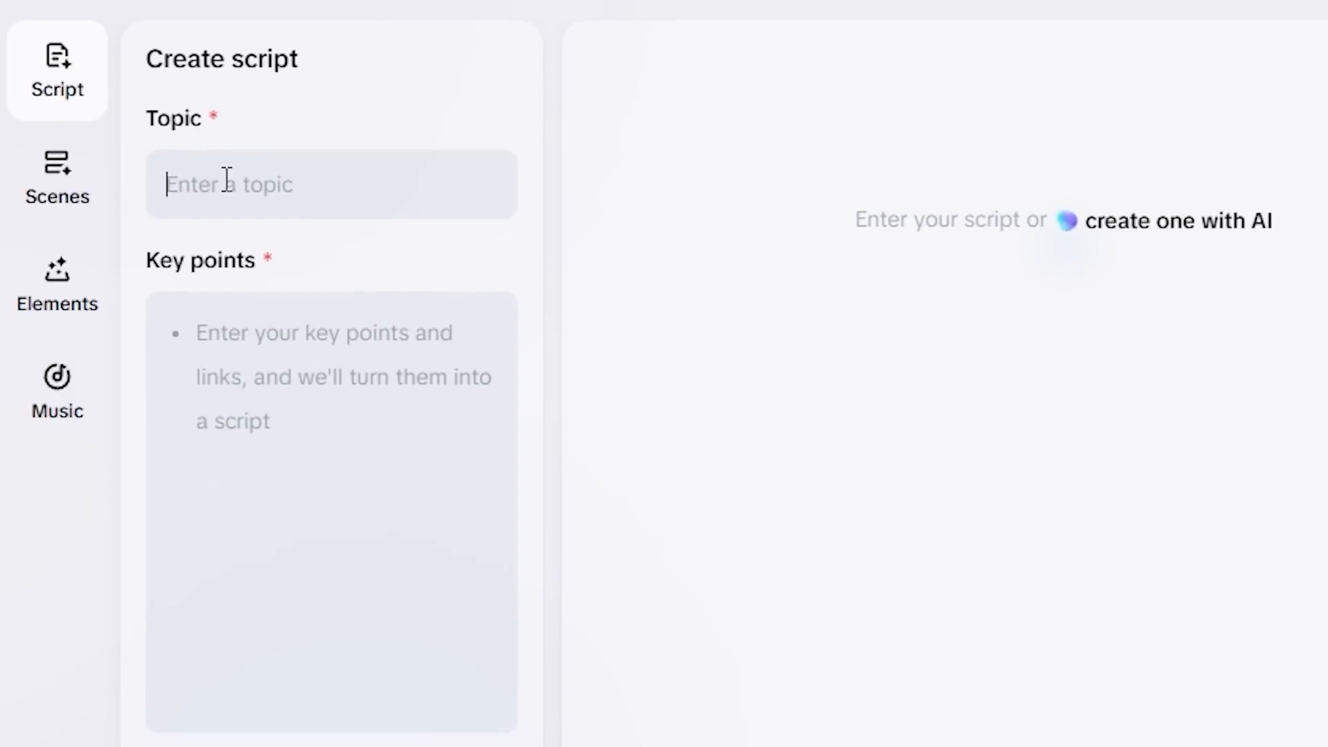
text(10 unknown facts about)
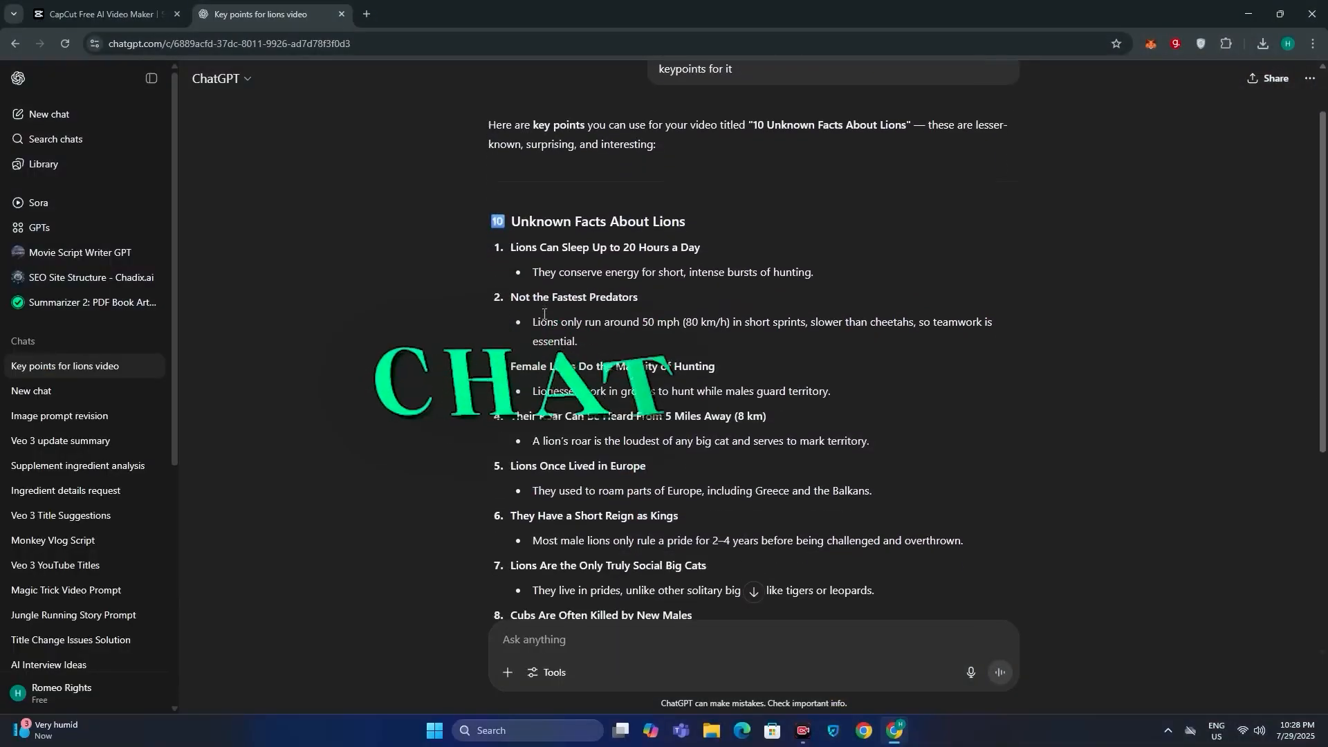
Step: Switch to ChatGPT and copy the list of unknown lion facts into the script's Key points in the AI video maker
drag(471, 86, 971, 74)
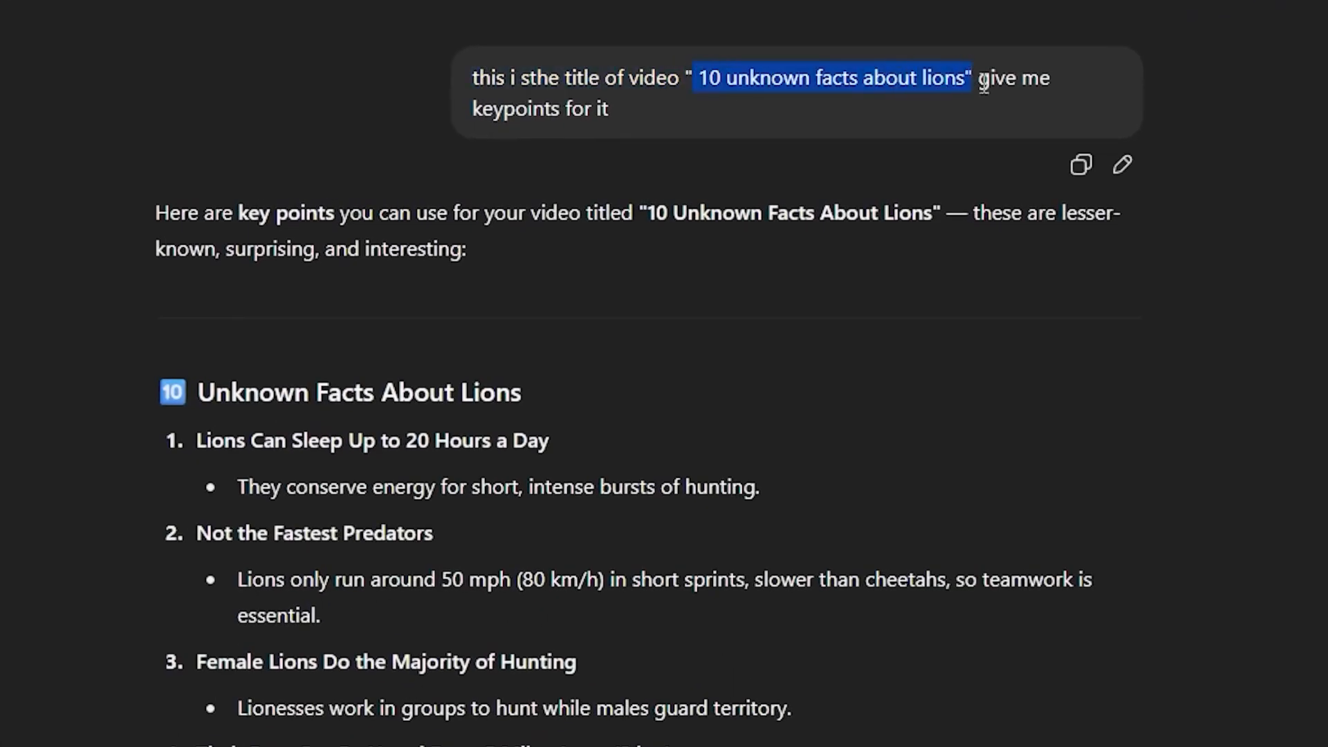
click(1053, 123)
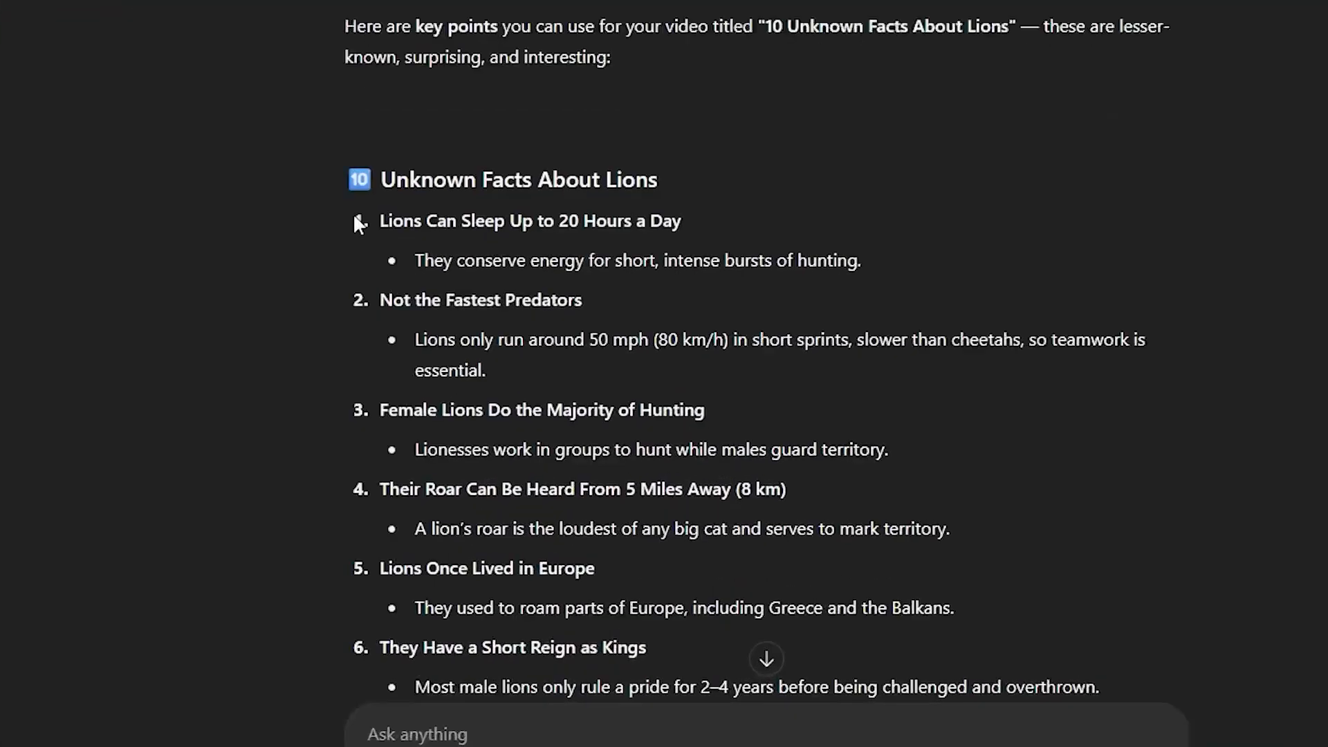
drag(514, 317, 664, 619)
drag(761, 744, 887, 323)
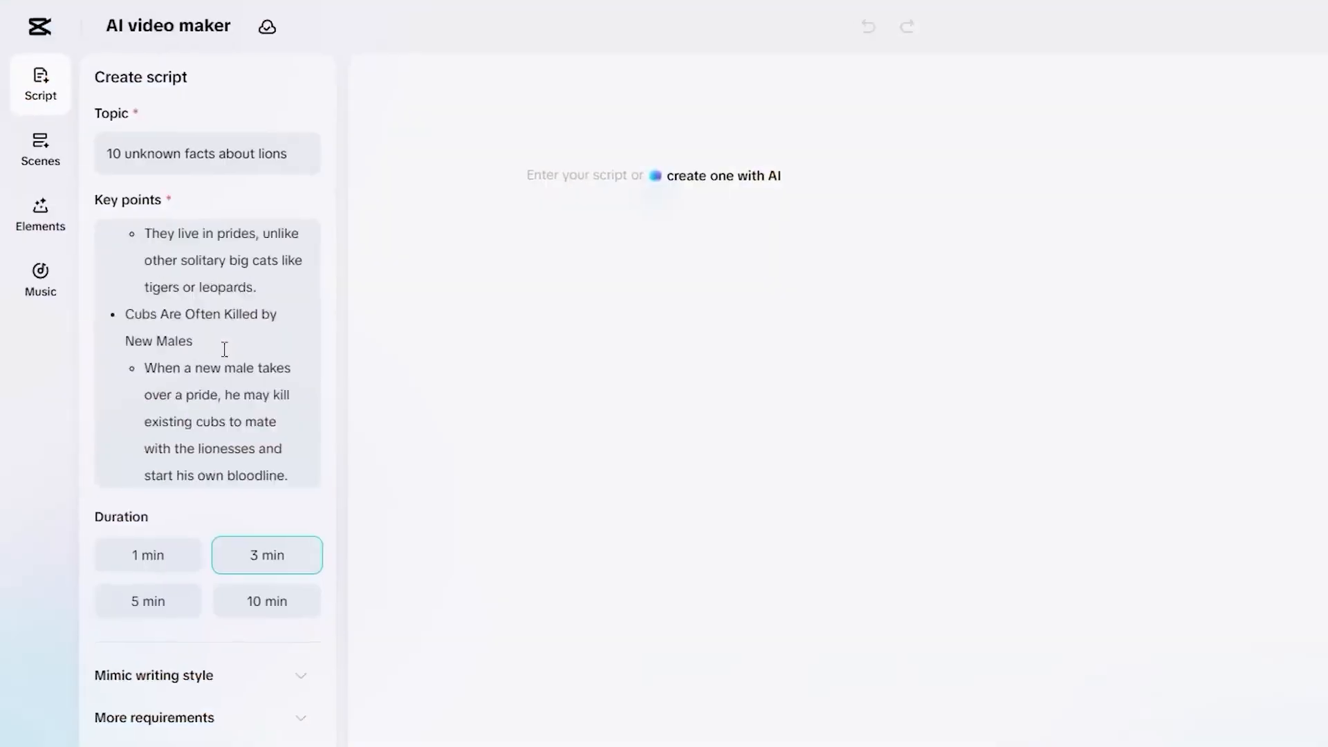
scroll(377, 451, up, 10)
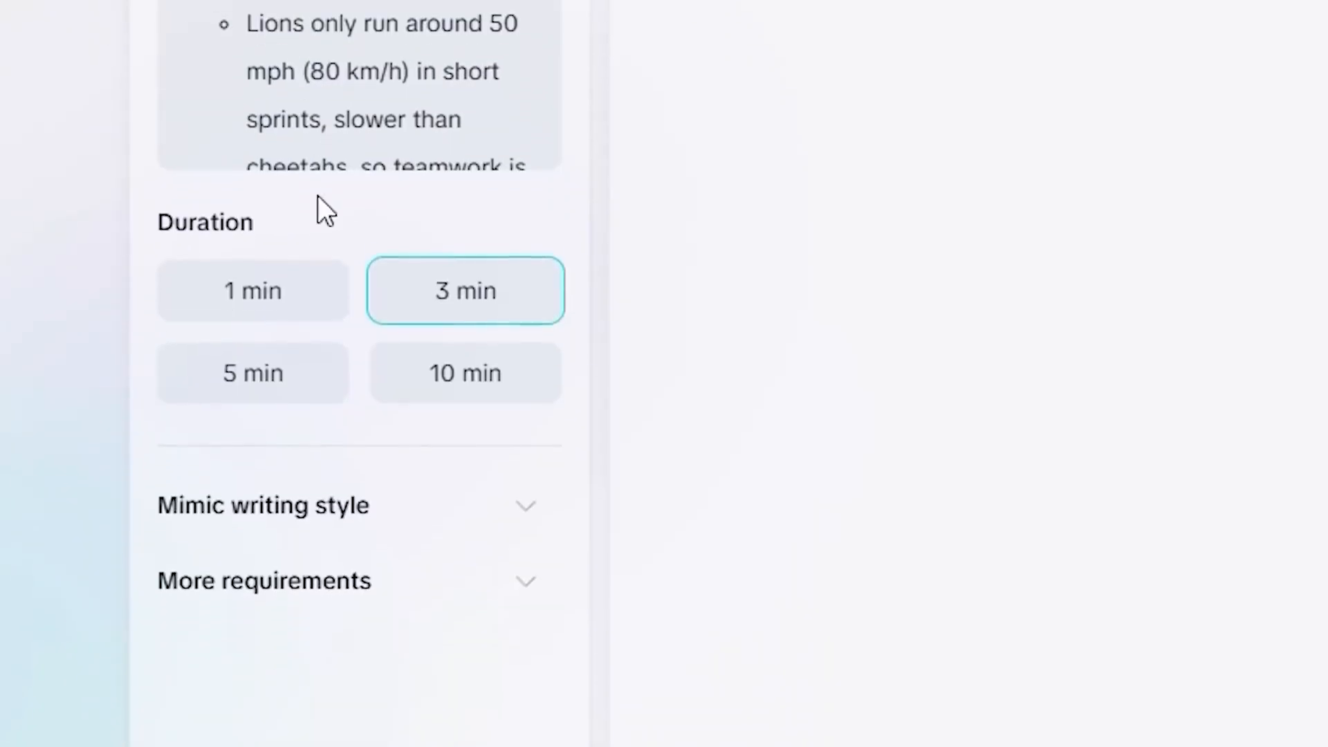
Step: Compare the script duration choices and set the duration to 10 min
scroll(318, 204, down, 1)
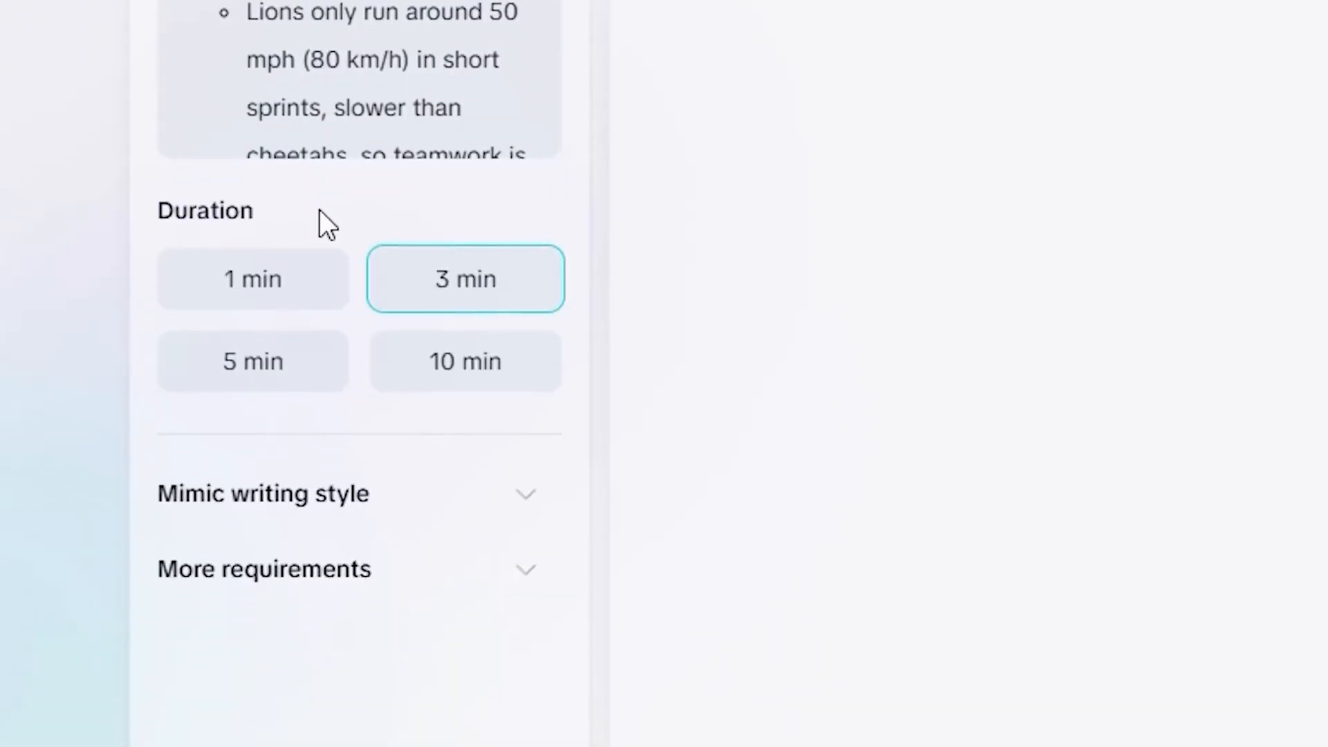
click(277, 297)
click(520, 305)
click(257, 360)
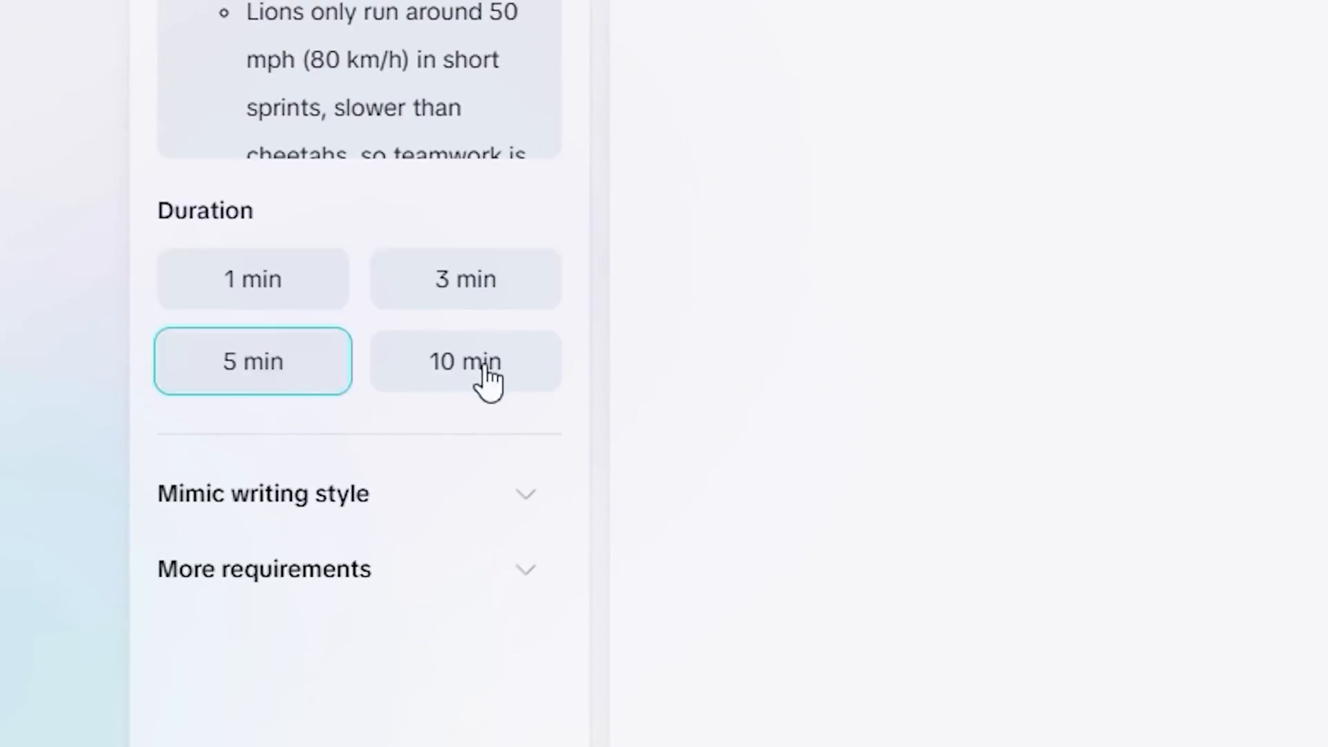
click(489, 377)
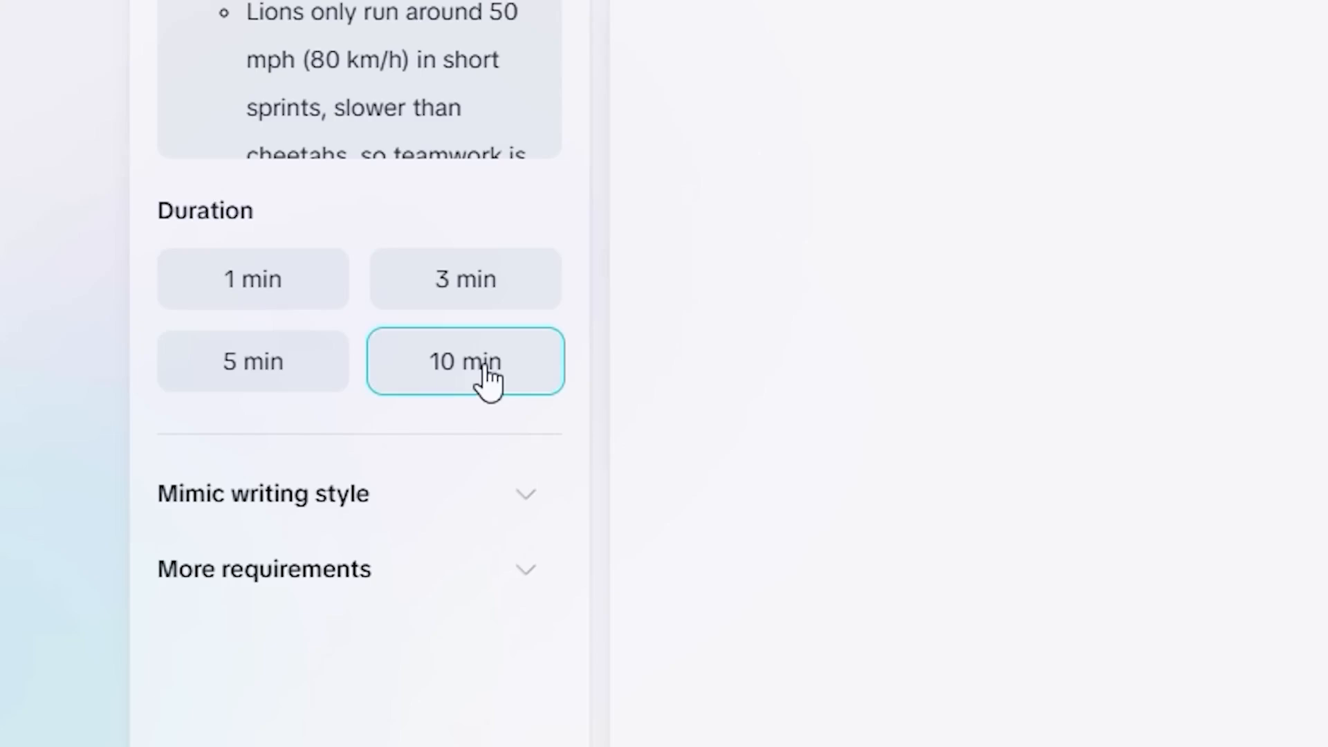
Step: Examine the optional Mimic writing style and More requirements settings, leaving both collapsed and empty
click(332, 494)
scroll(333, 495, down, 2)
click(350, 293)
scroll(375, 563, down, 1)
click(372, 569)
click(377, 432)
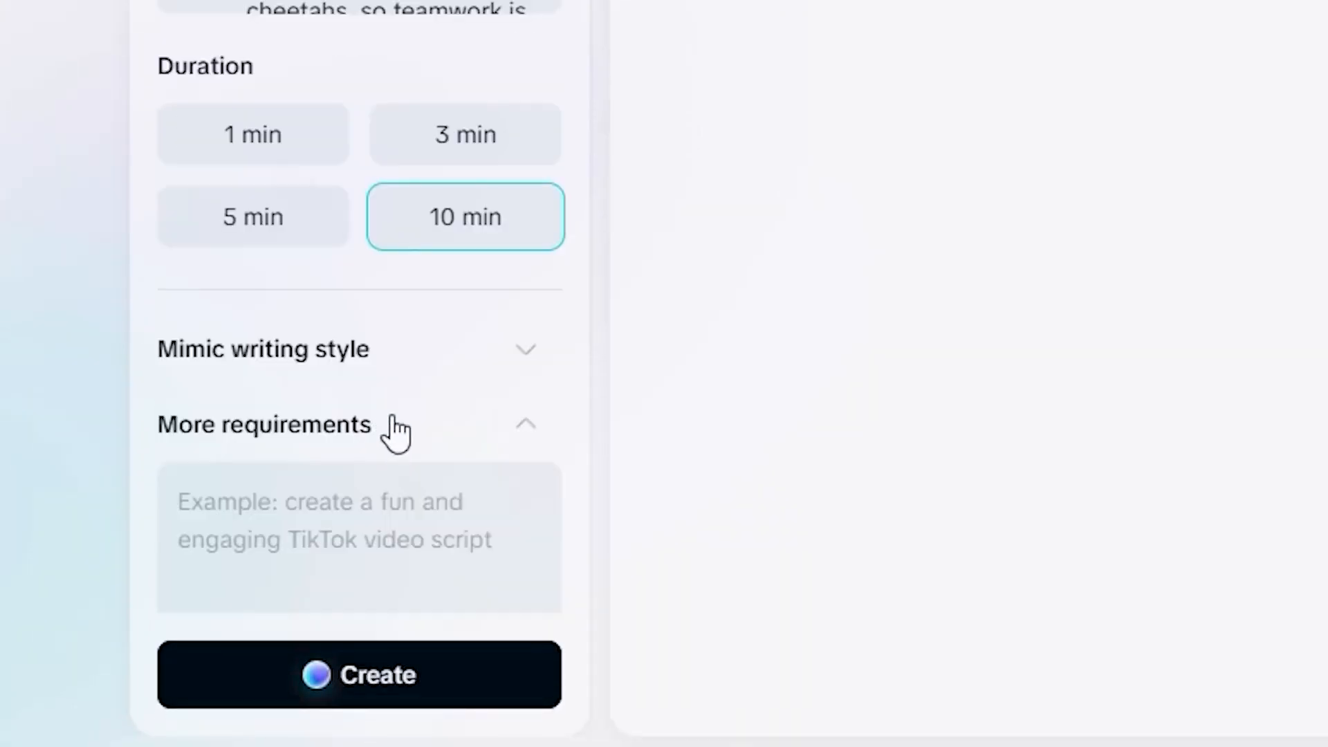
scroll(442, 359, down, 2)
click(492, 300)
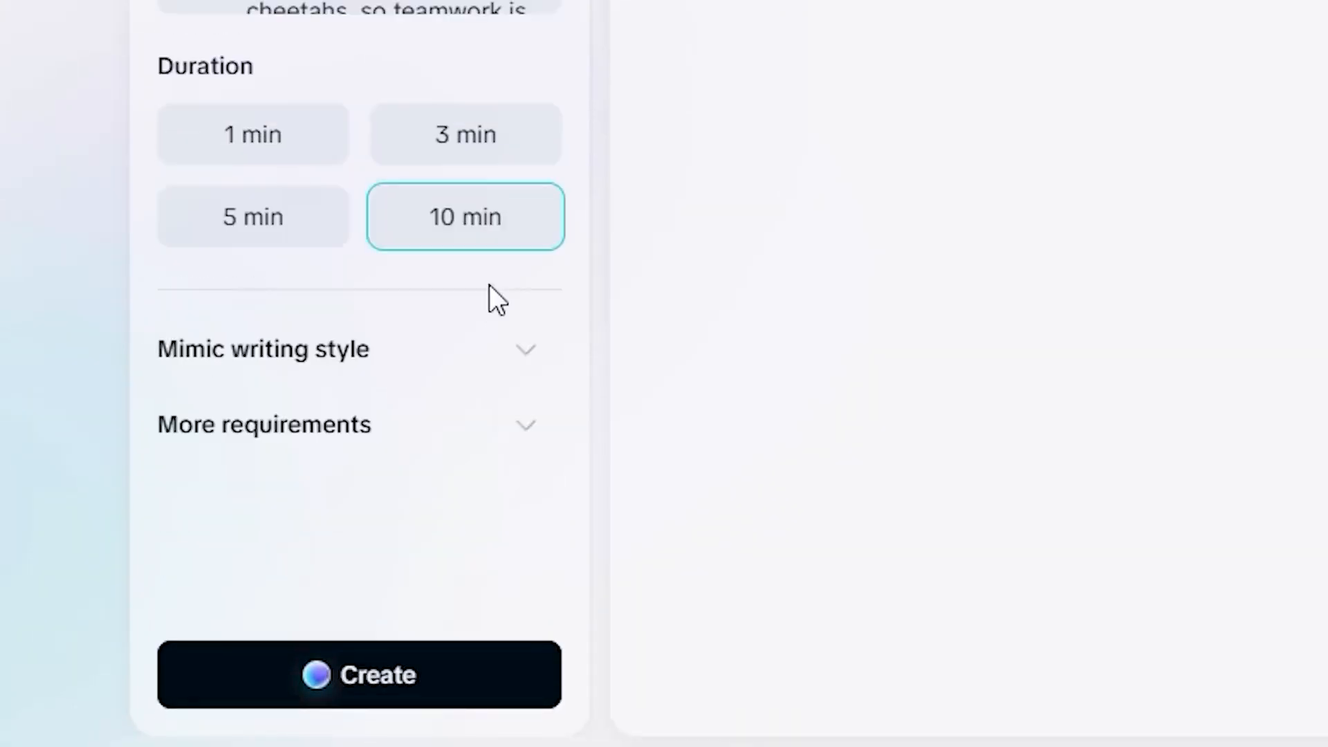
Step: Generate the AI script from the topic and key points, read it through, and accept it for use
click(440, 672)
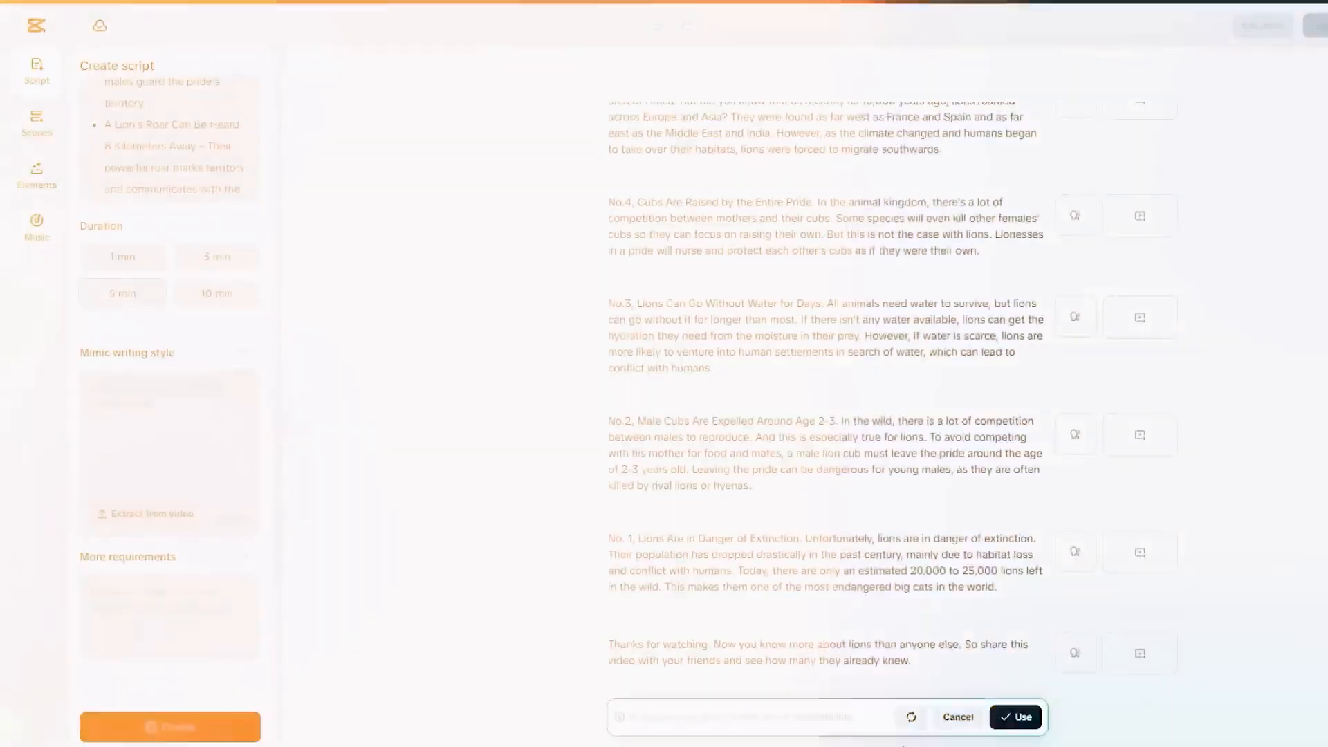
scroll(868, 619, up, 10)
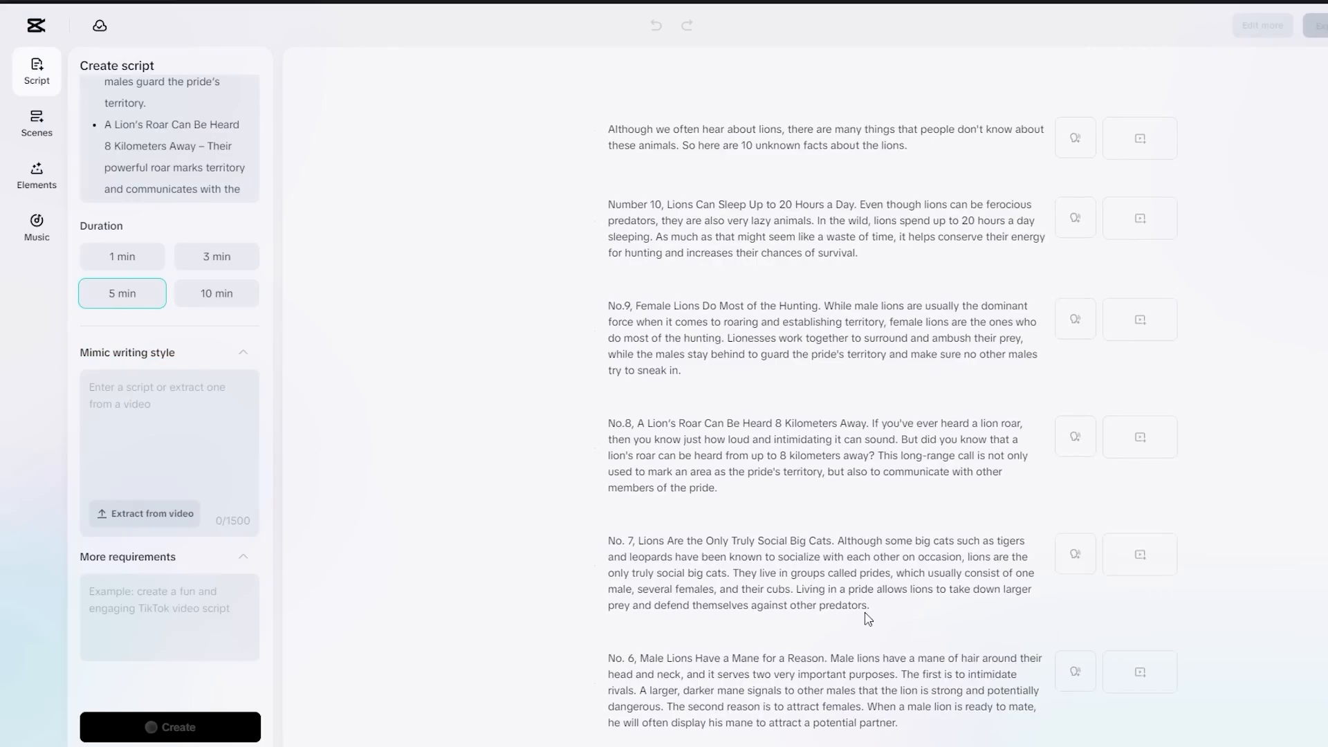
scroll(868, 620, down, 6)
scroll(868, 619, down, 3)
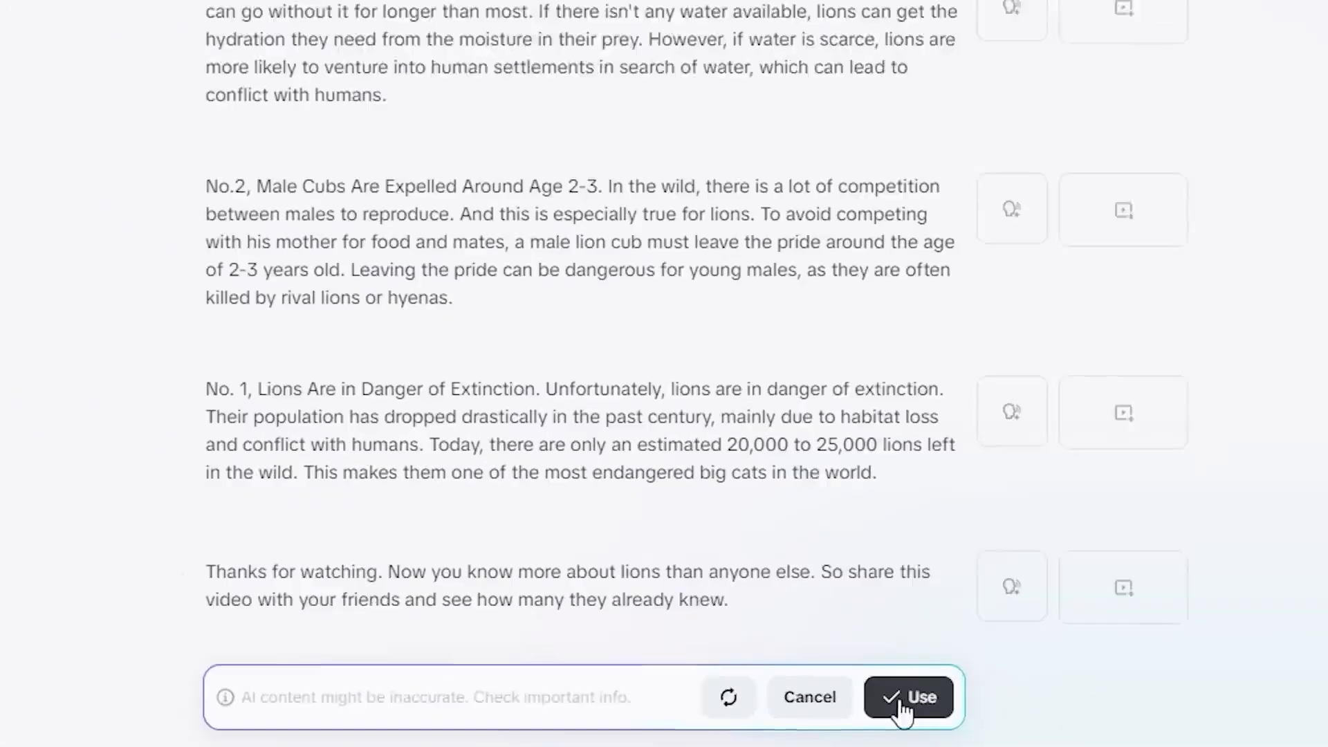
click(1020, 717)
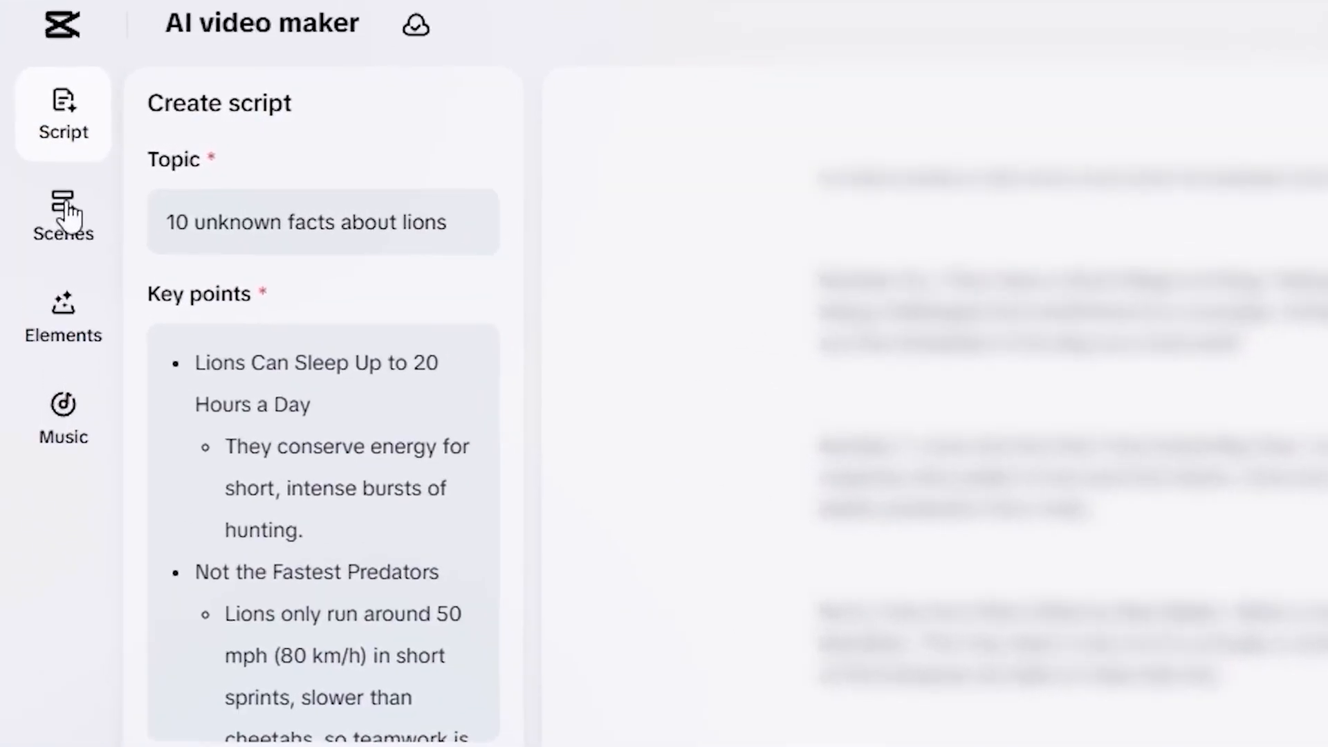
Step: Browse the recommended trending avatars available for the scenes' voiceover
click(97, 235)
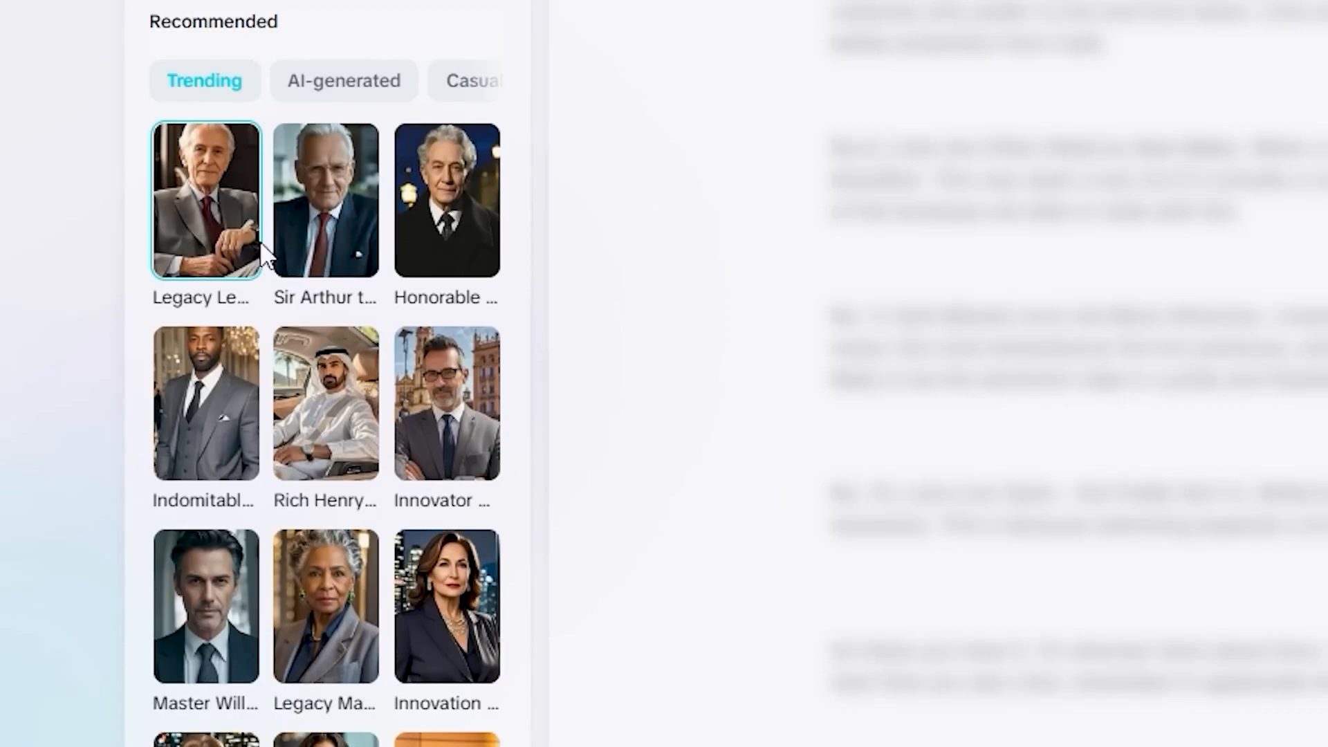
scroll(349, 276, down, 2)
scroll(353, 349, down, 2)
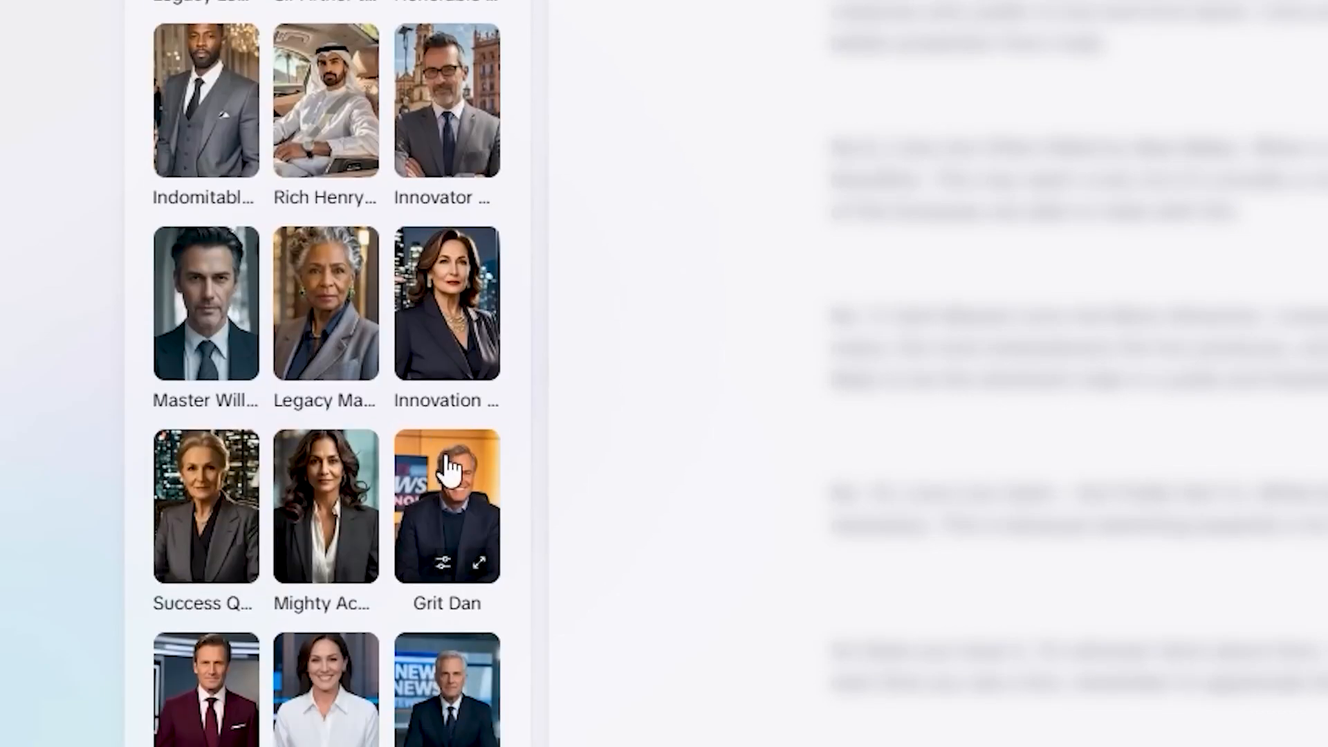
scroll(450, 470, down, 6)
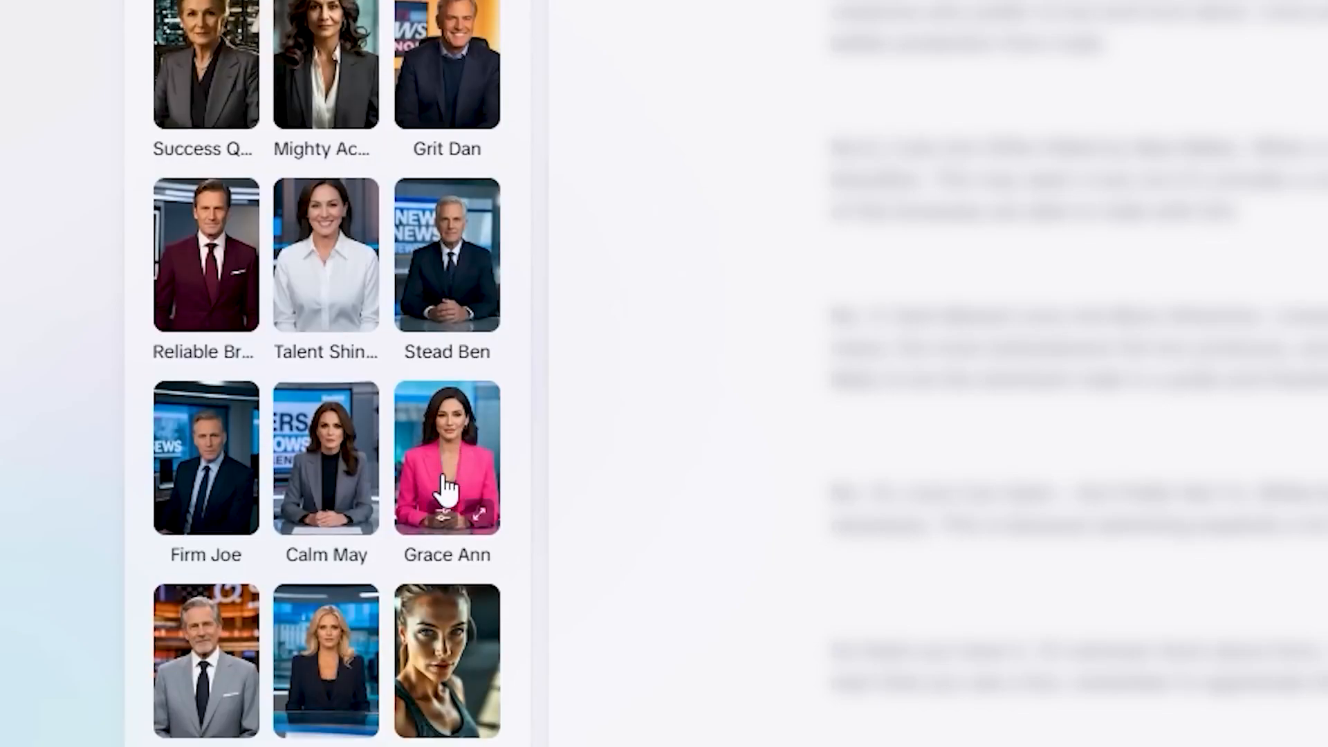
scroll(446, 491, down, 6)
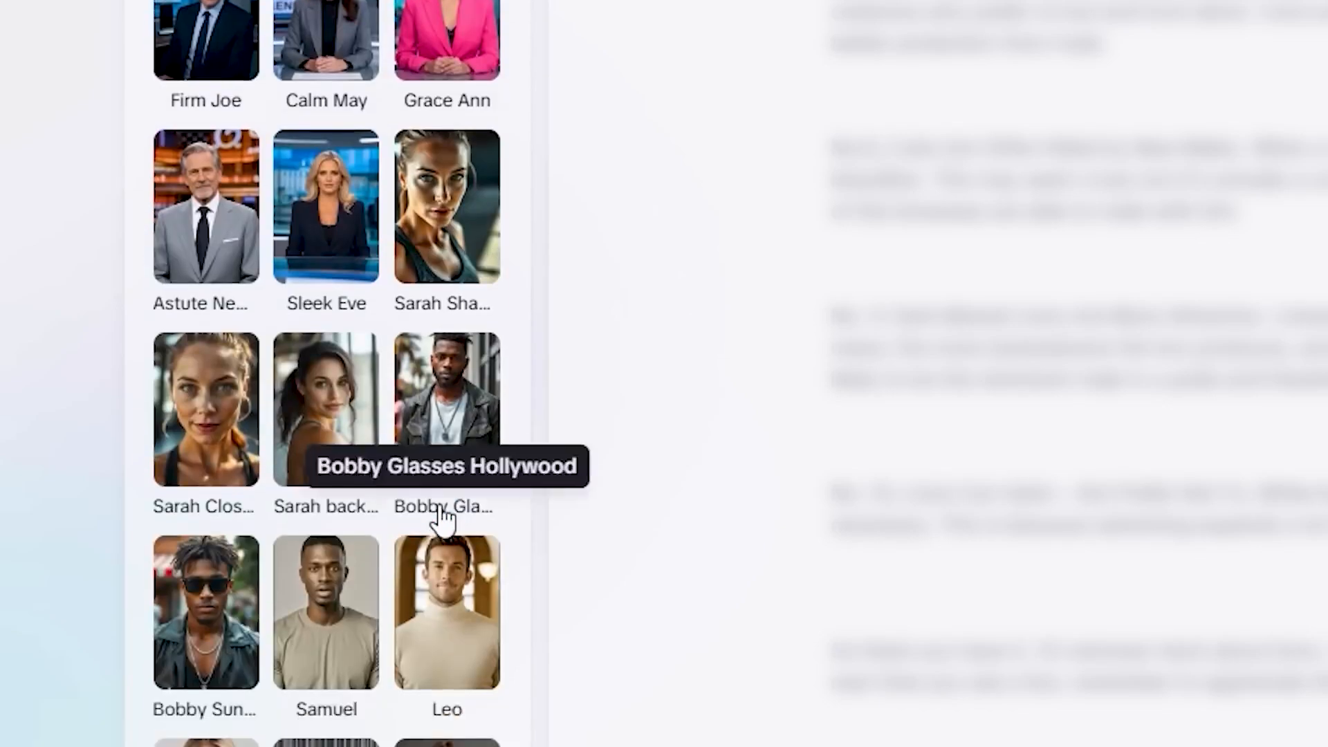
scroll(443, 520, down, 8)
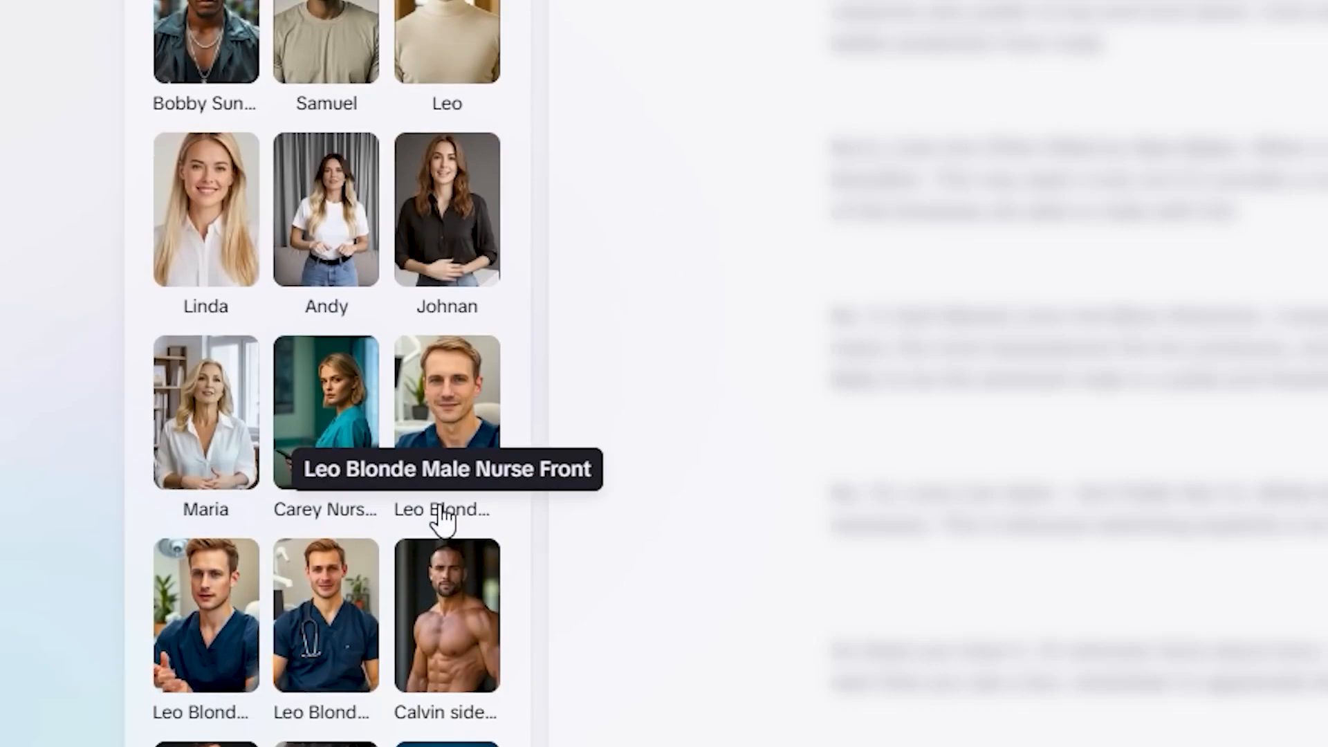
scroll(443, 520, up, 20)
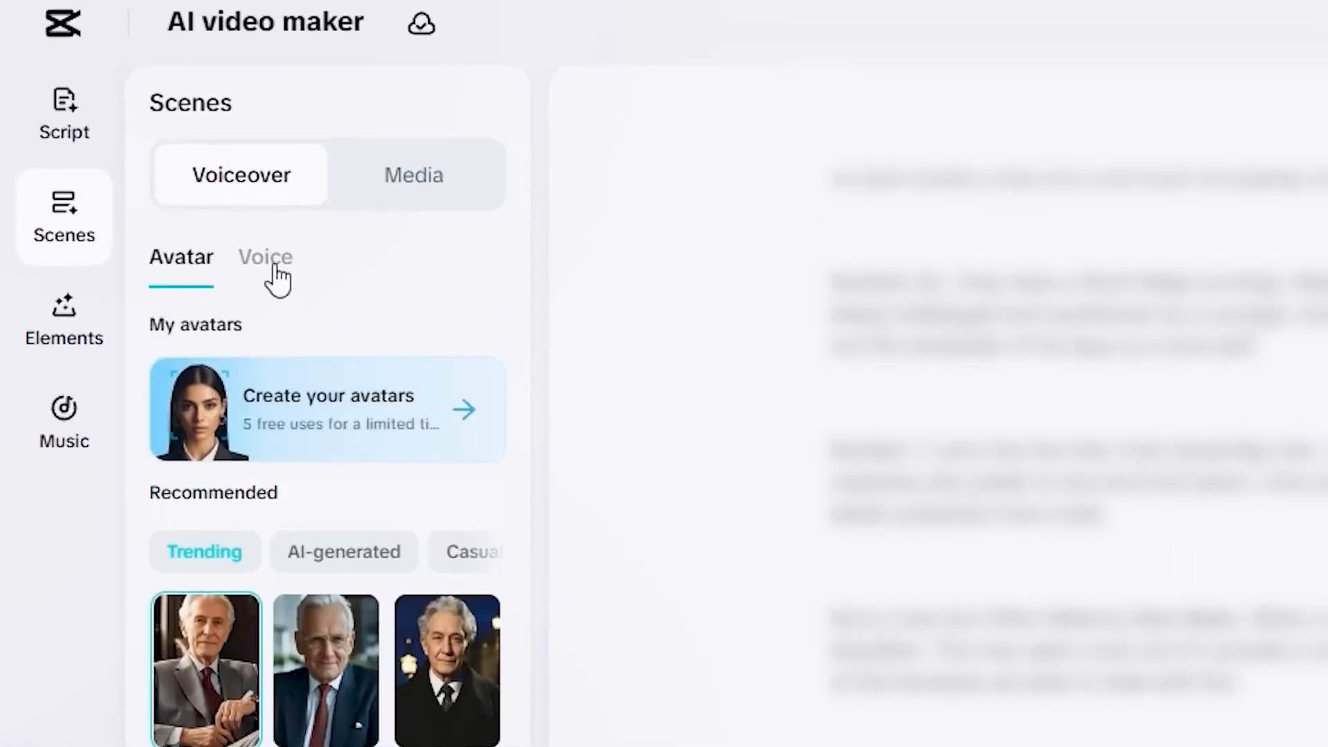
Step: Browse the trending voiceover voices and preview the Leo Emotions voice
click(278, 279)
scroll(278, 277, down, 7)
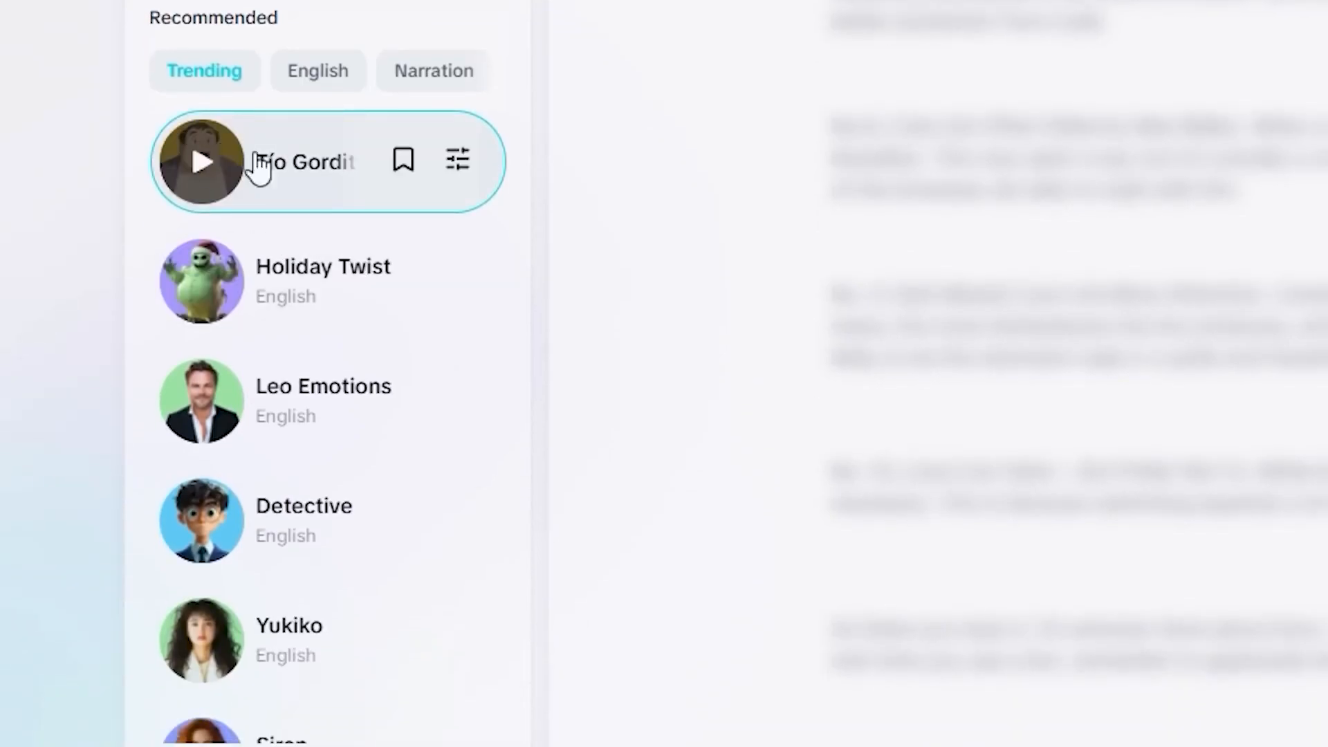
scroll(190, 332, down, 10)
scroll(249, 340, down, 20)
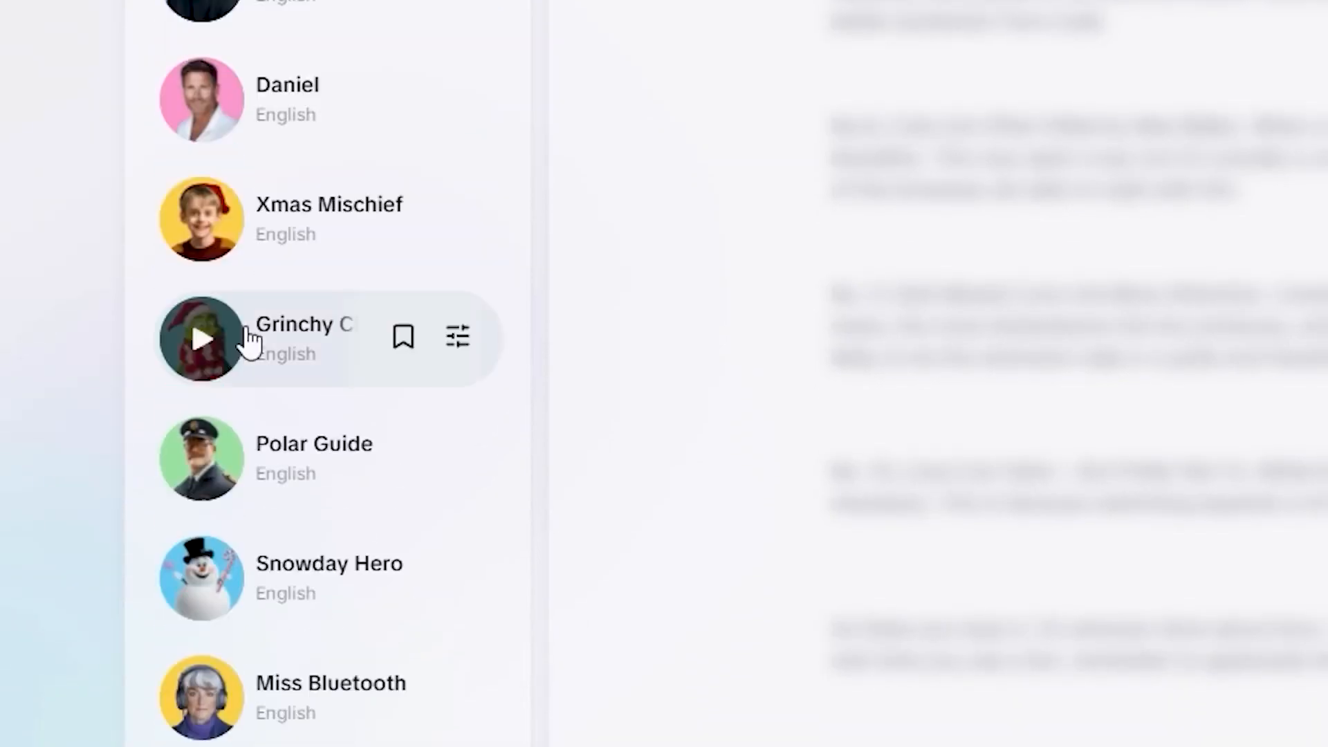
scroll(237, 395, down, 10)
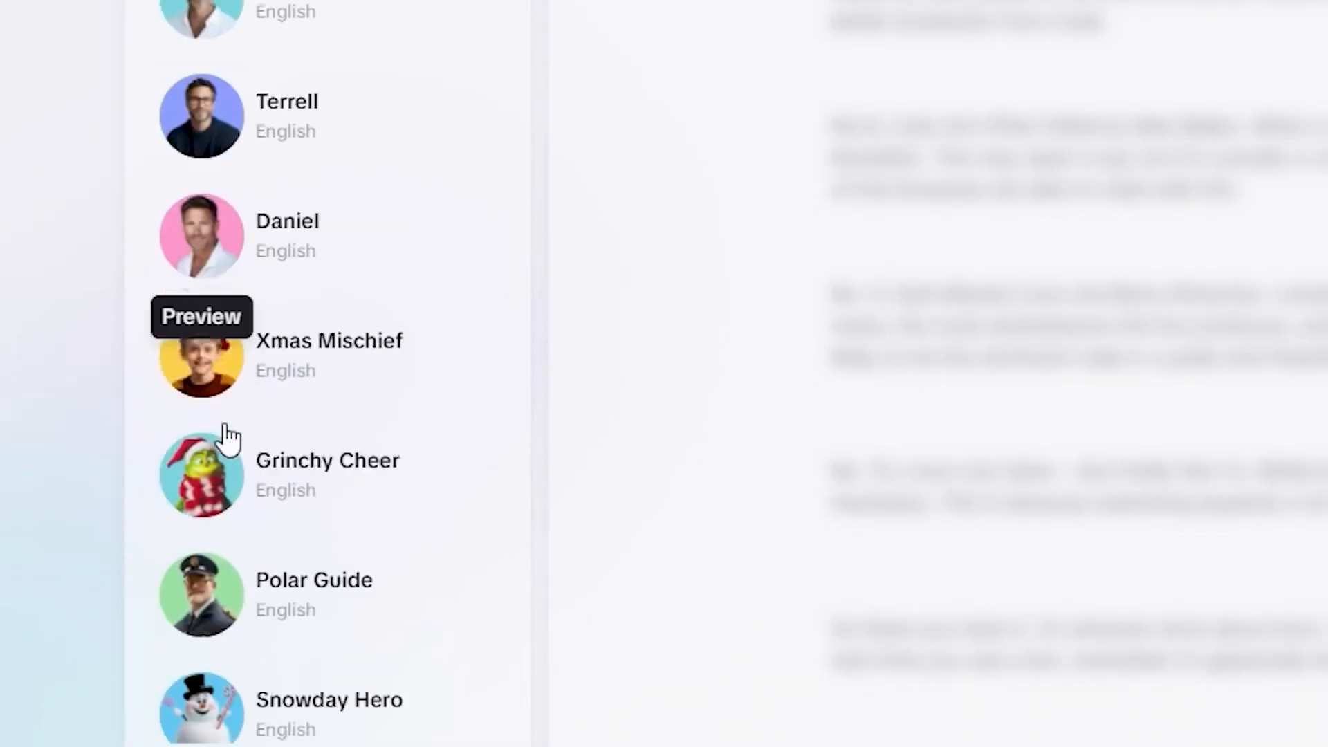
scroll(237, 433, up, 20)
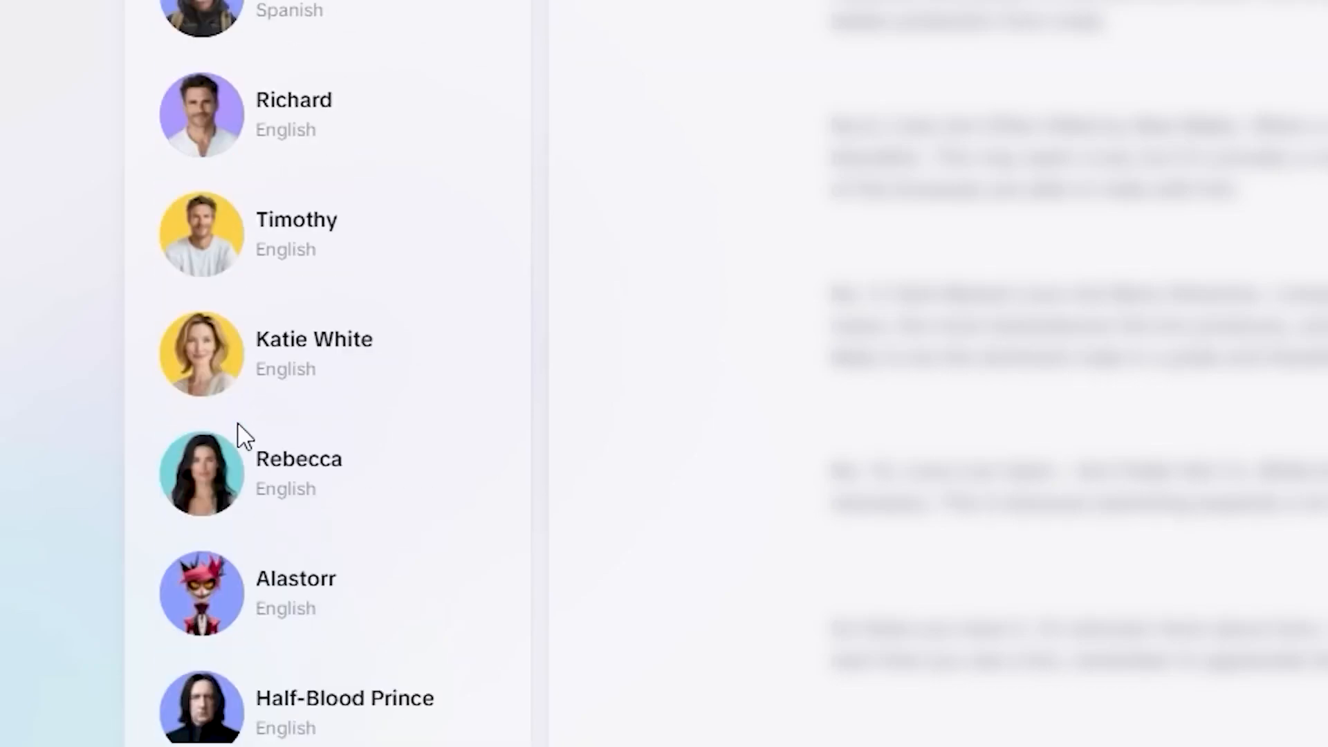
click(181, 401)
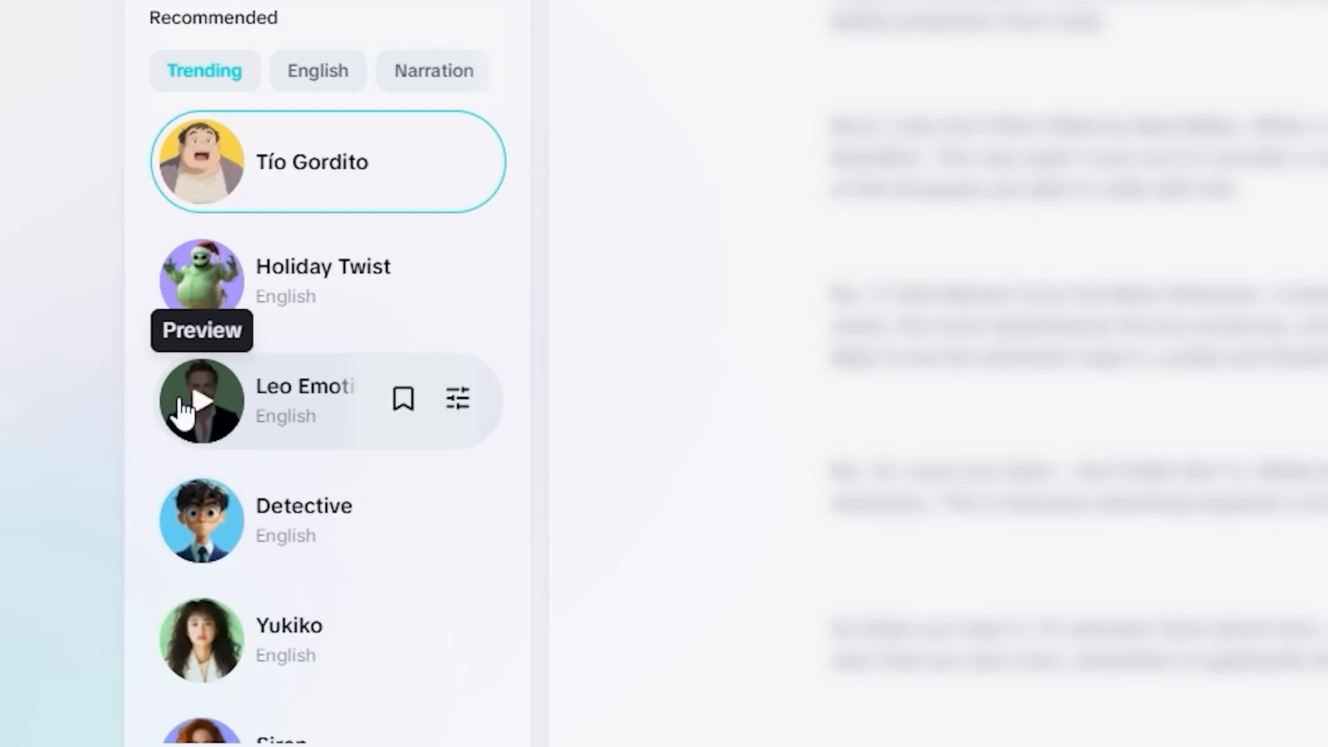
Step: Apply the Tío Gordito voice to all scenes with the script split automatically, and look through the resulting scenes
scroll(183, 408, down, 12)
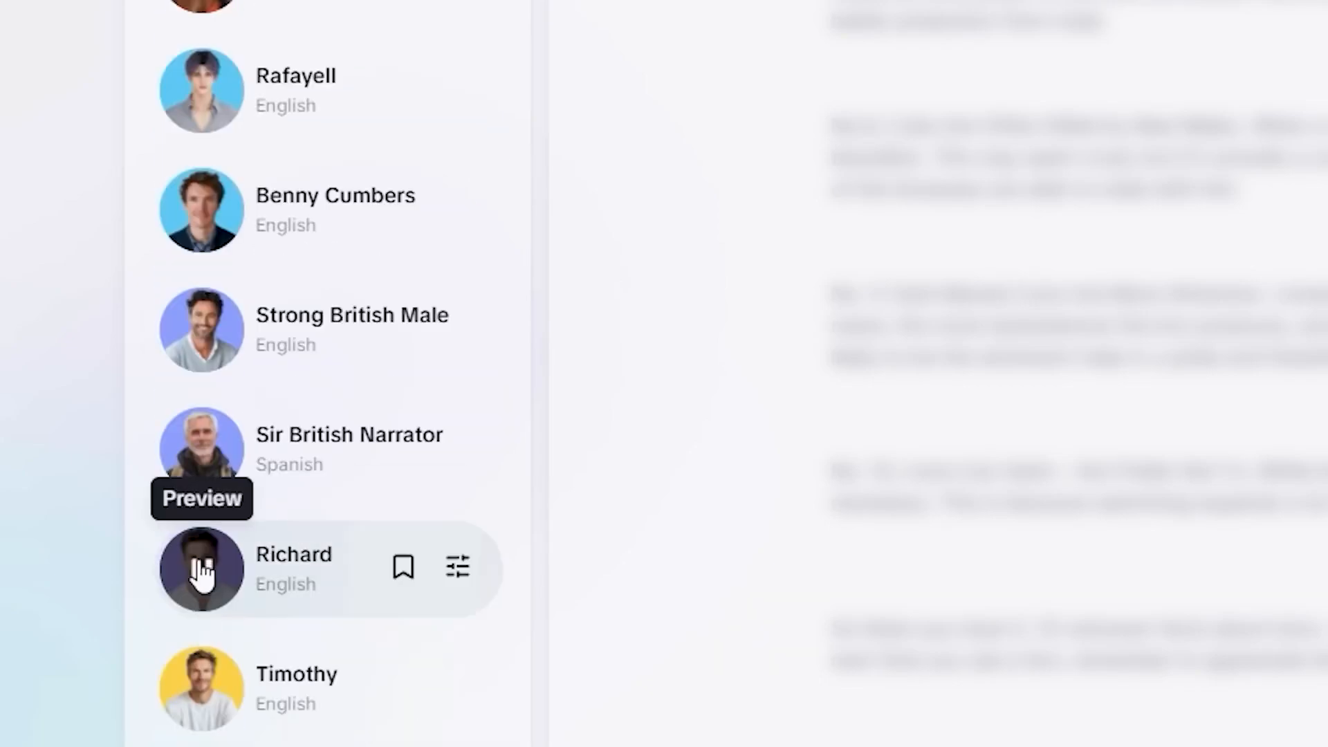
scroll(208, 588, down, 3)
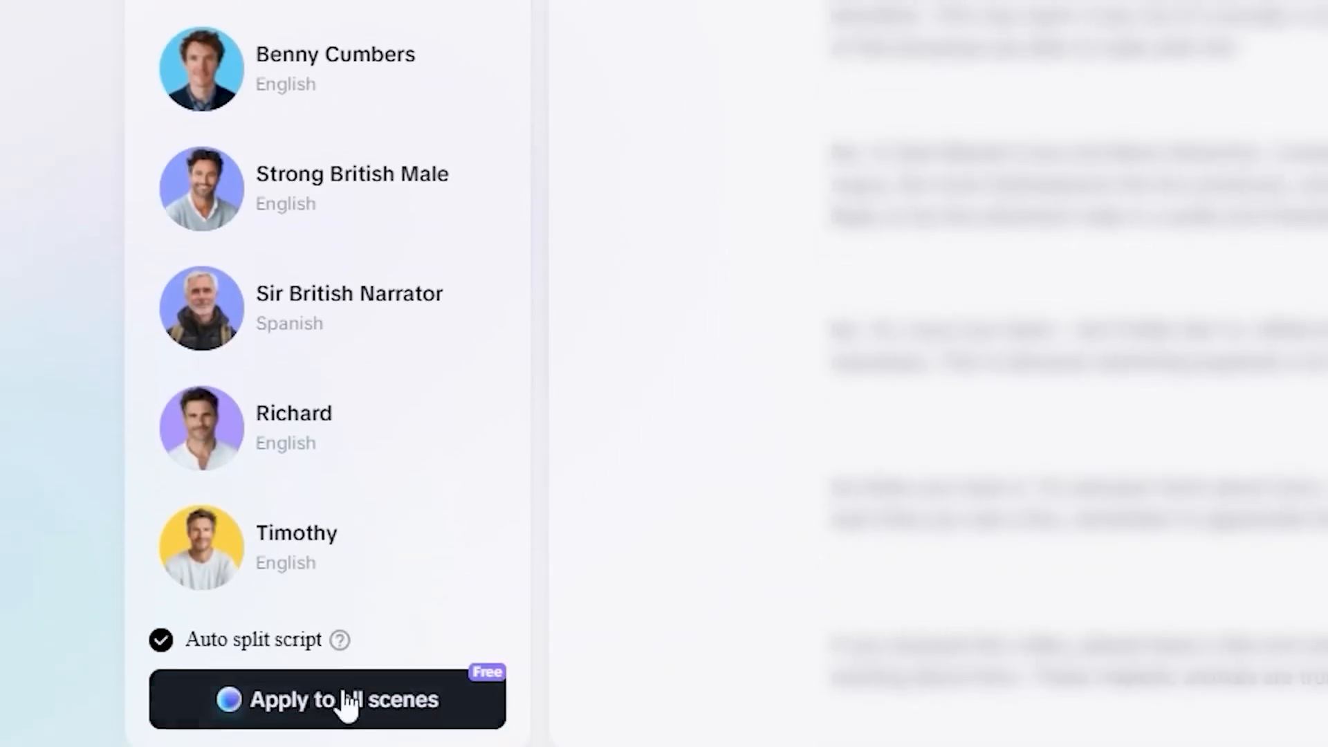
click(389, 699)
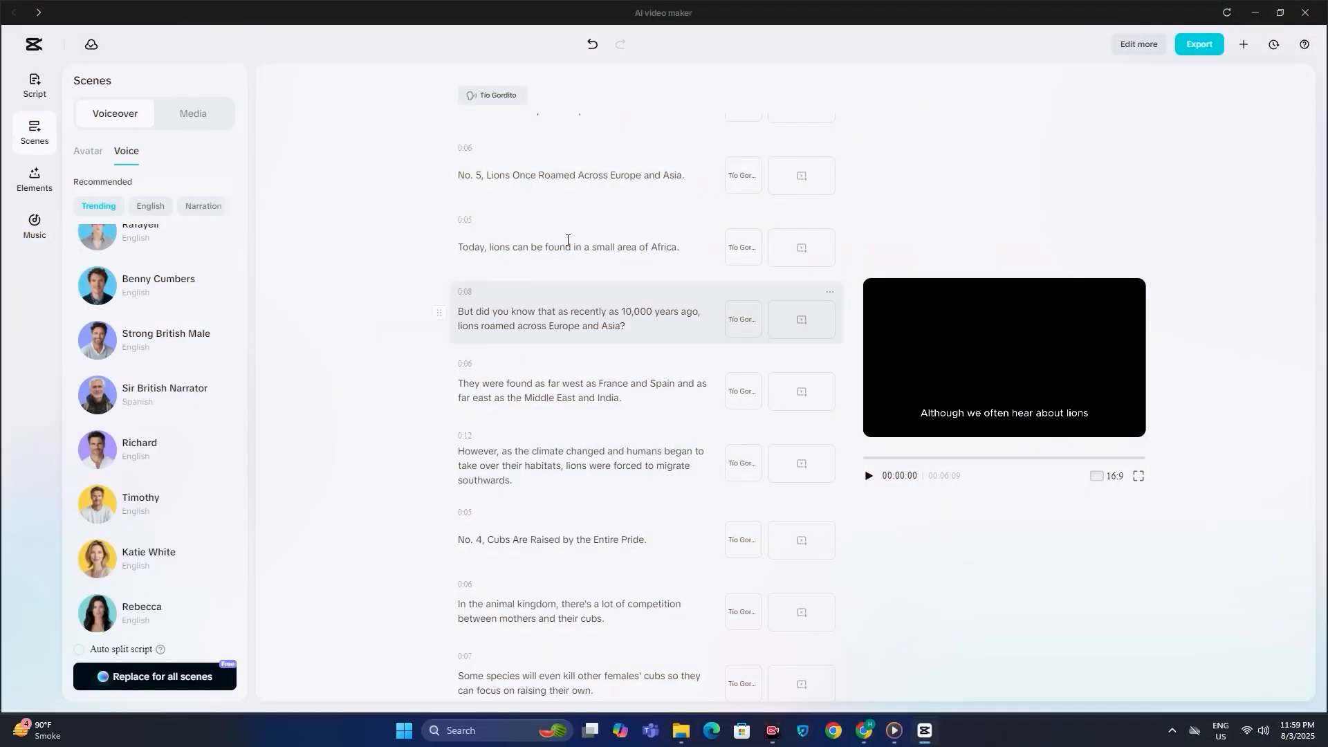
scroll(581, 211, up, 15)
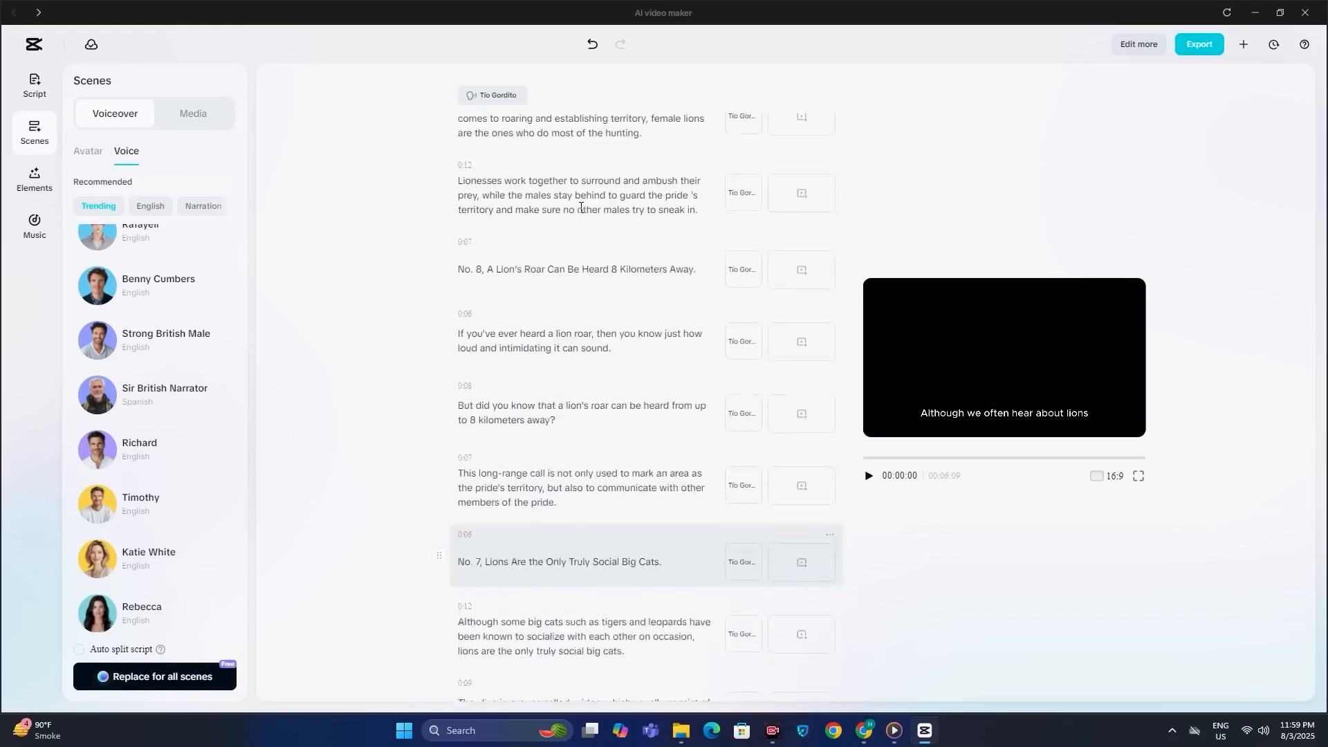
scroll(581, 208, up, 10)
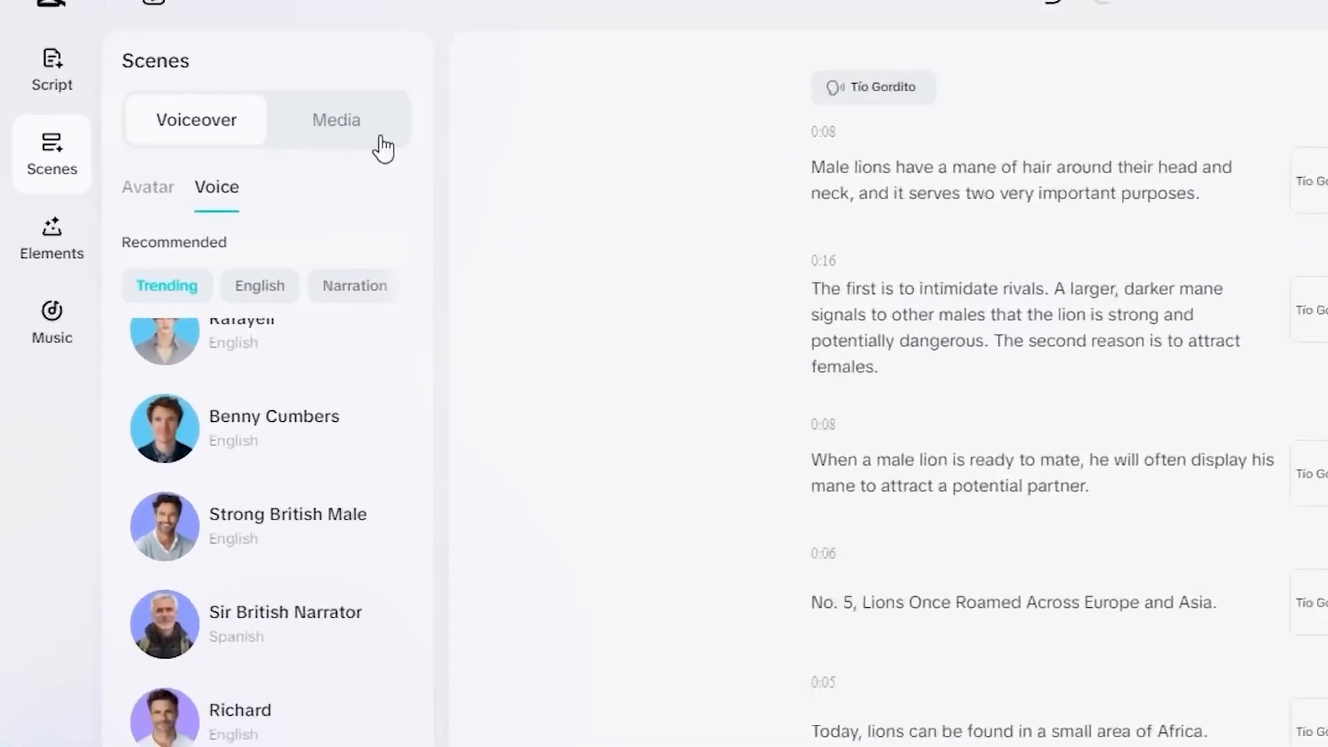
Step: Match stock media to all the script scenes and play the assembled video
click(380, 137)
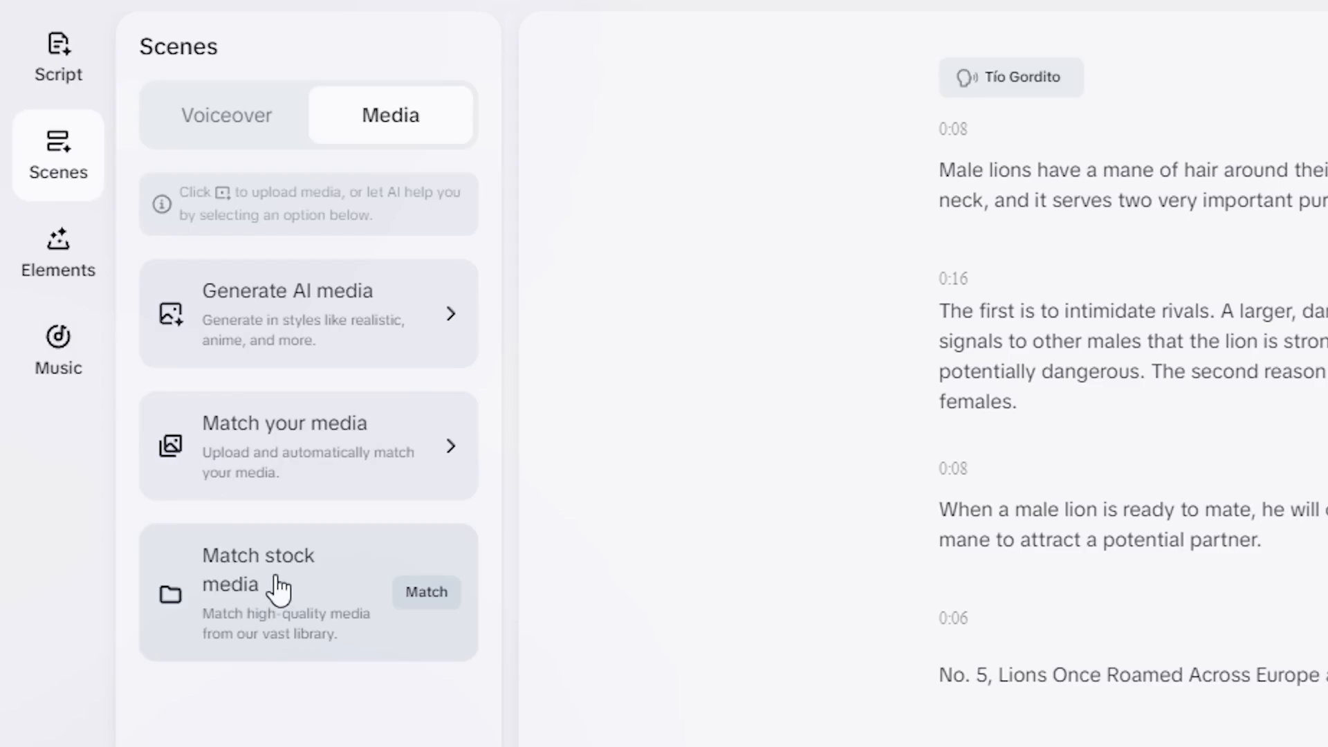
click(435, 595)
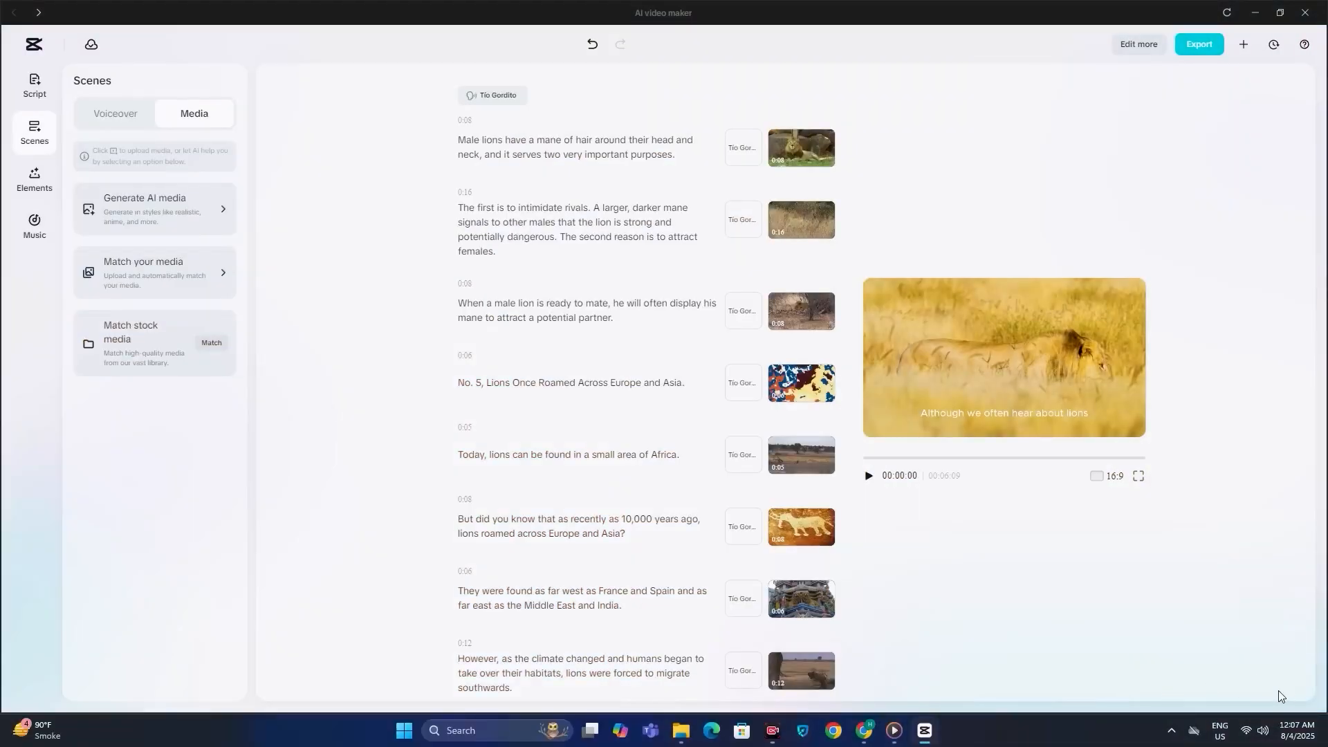
scroll(607, 365, up, 8)
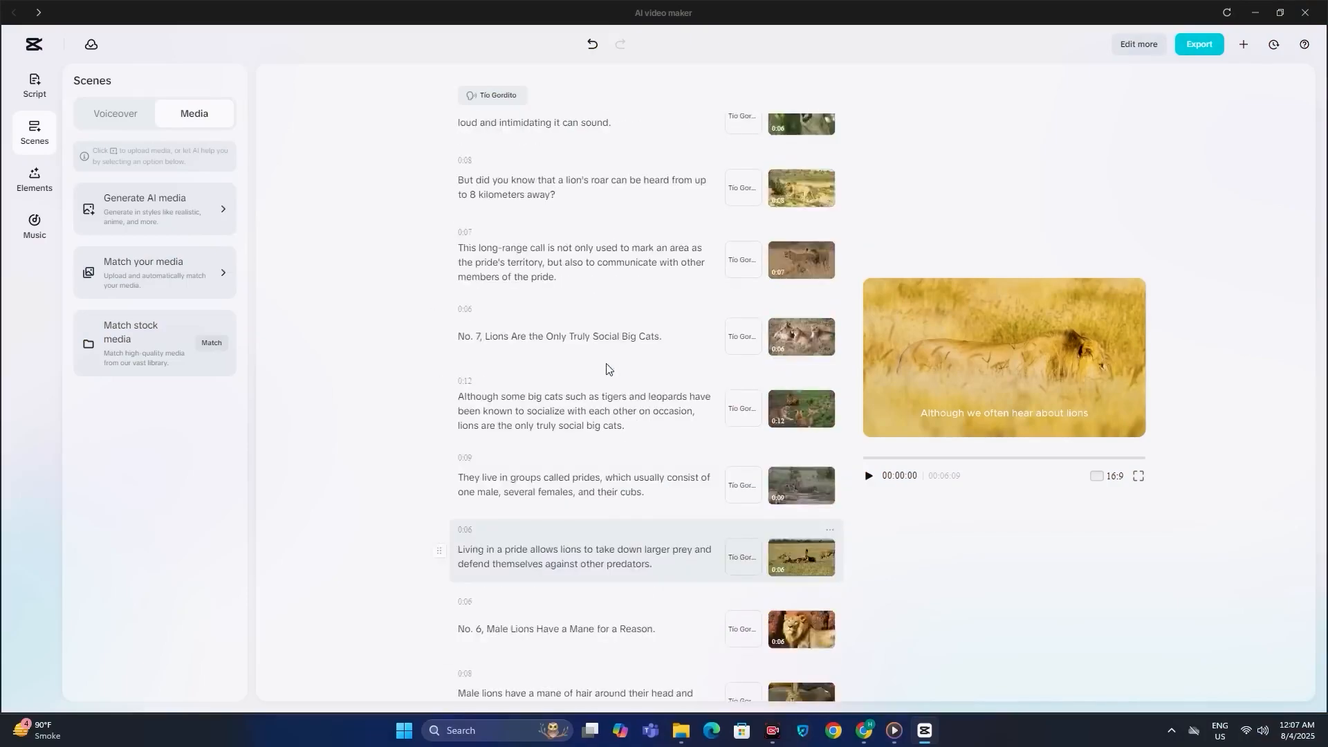
scroll(609, 369, up, 10)
click(868, 476)
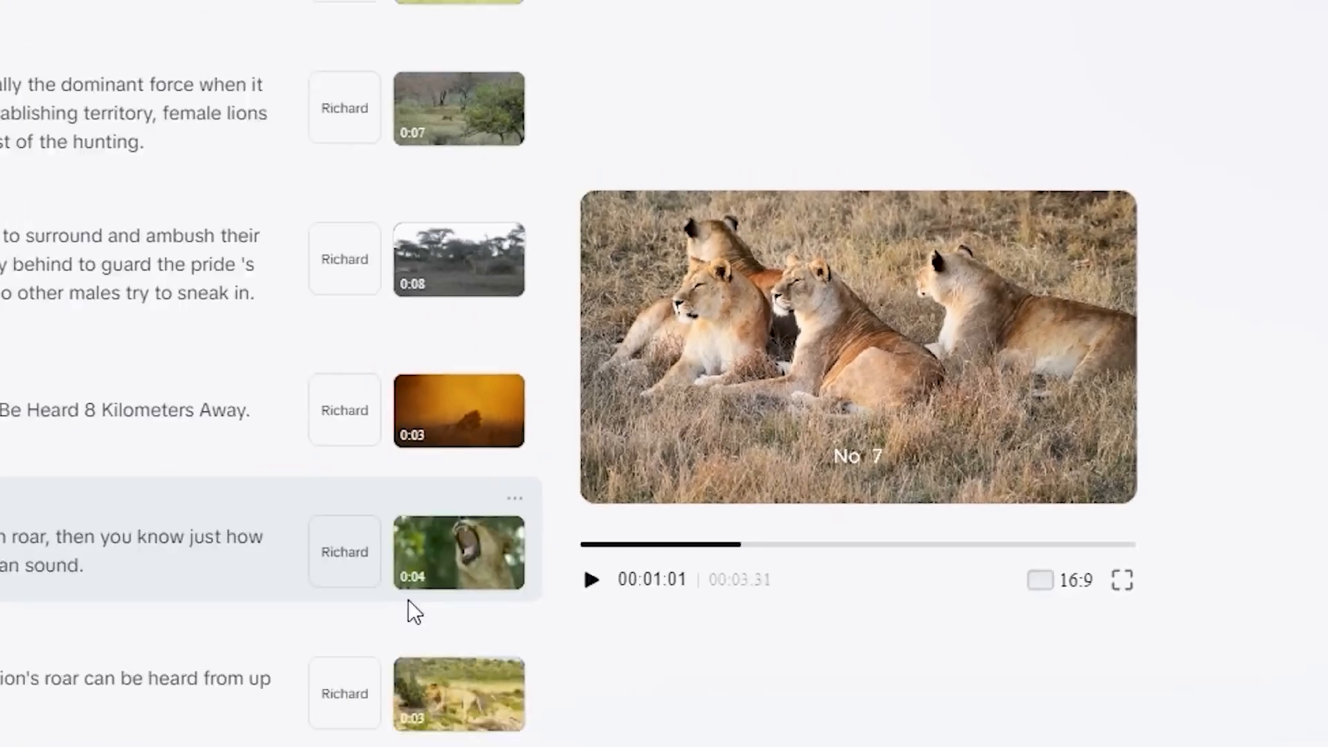
Step: Search the stock library for "a group of lion" as replacement media for the "Even though lions can be ferocious predators" scene
scroll(193, 672, up, 1)
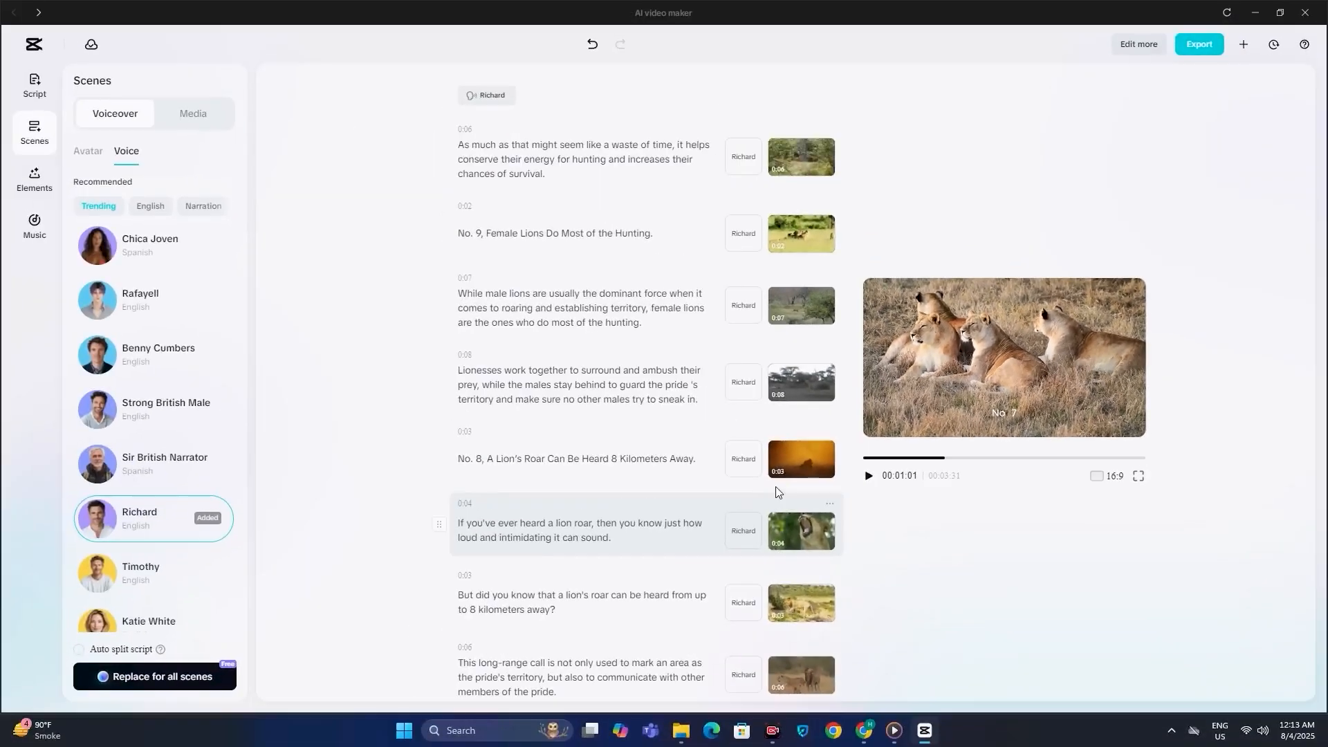
scroll(192, 671, down, 1)
scroll(776, 492, up, 5)
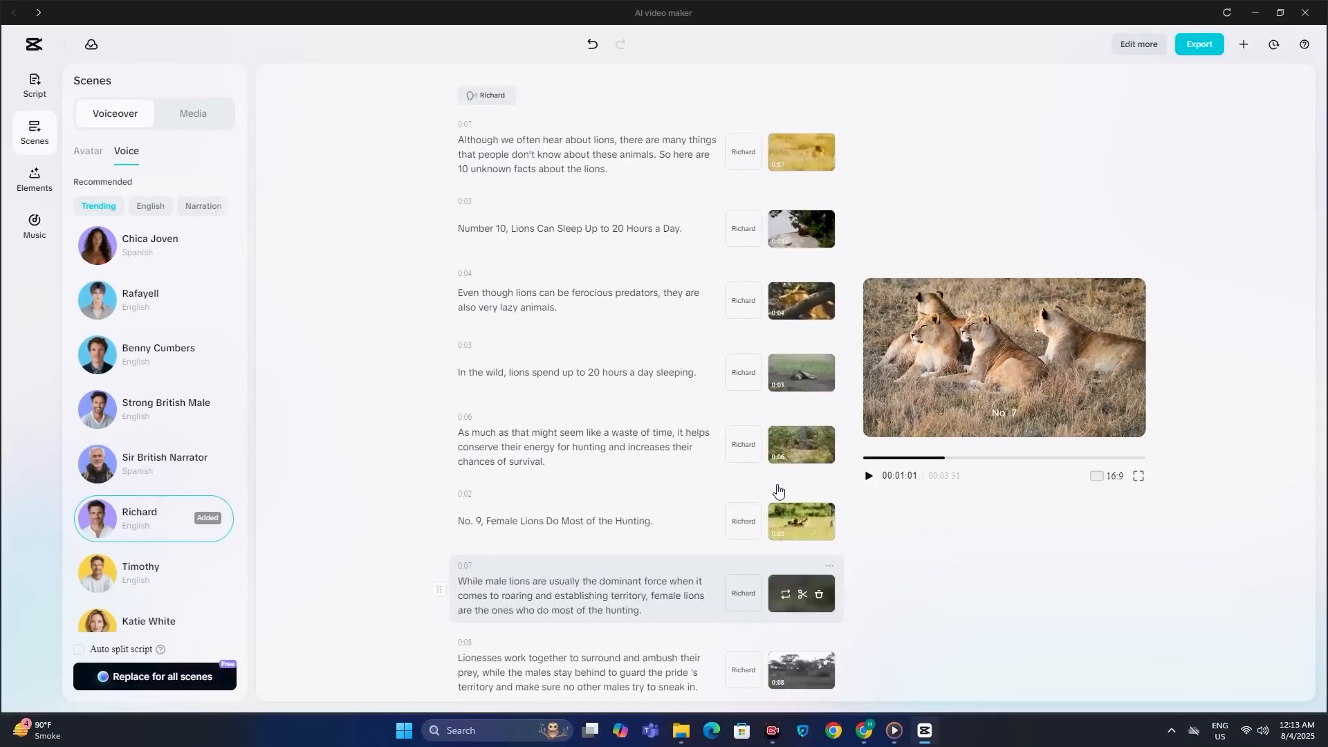
click(737, 291)
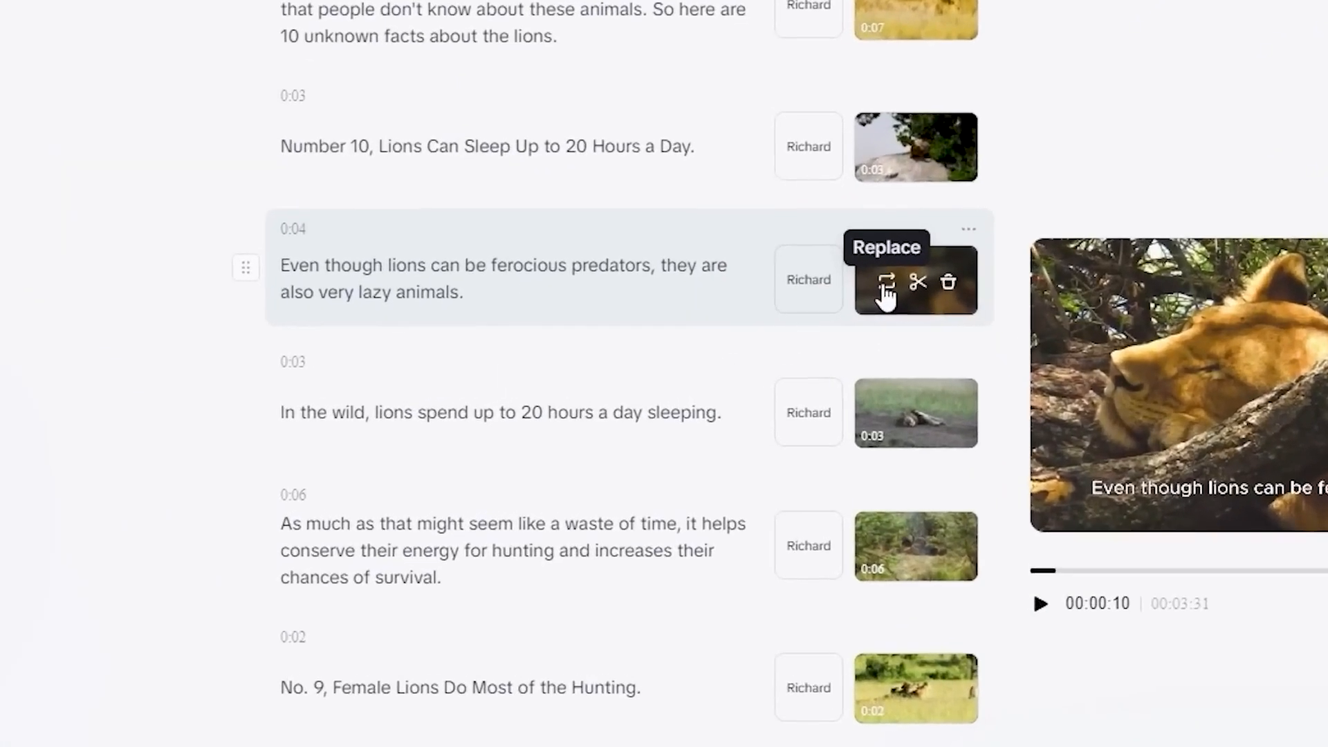
click(785, 301)
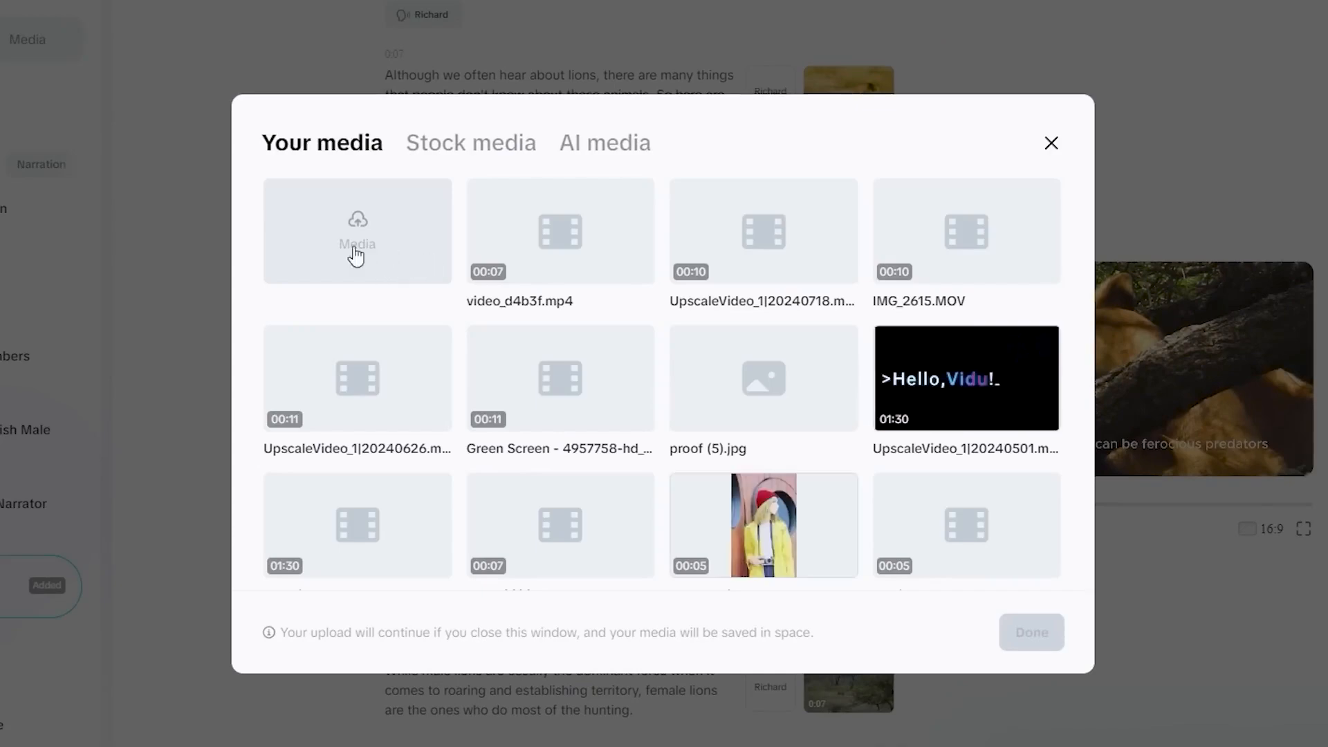
click(435, 153)
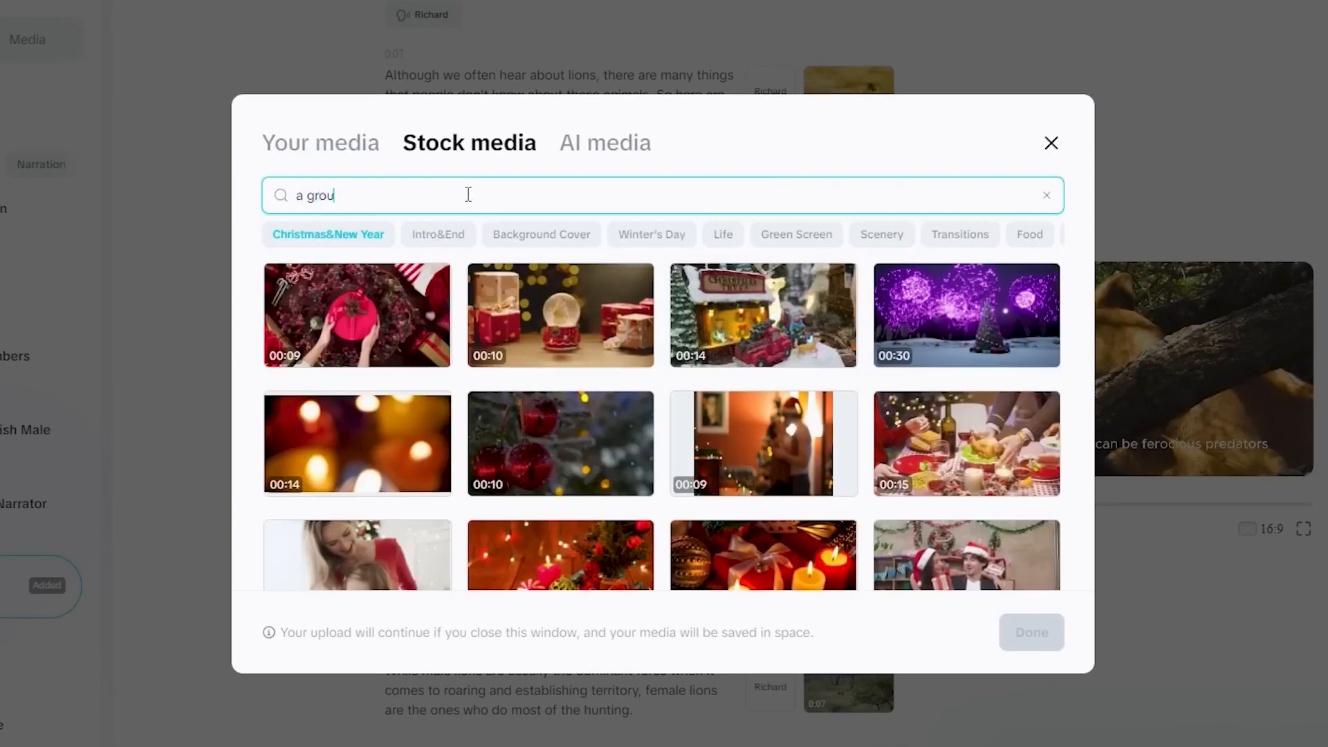
text(on)
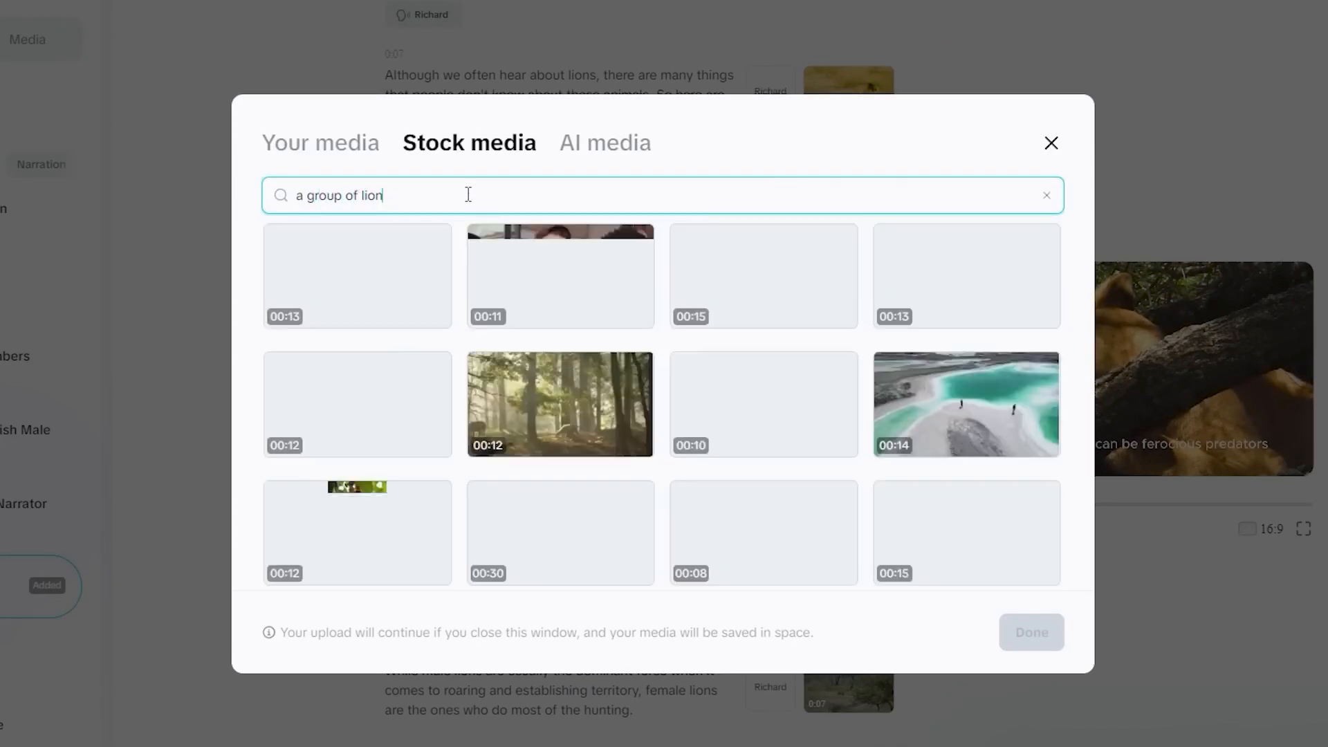
scroll(465, 356, down, 4)
scroll(526, 263, up, 4)
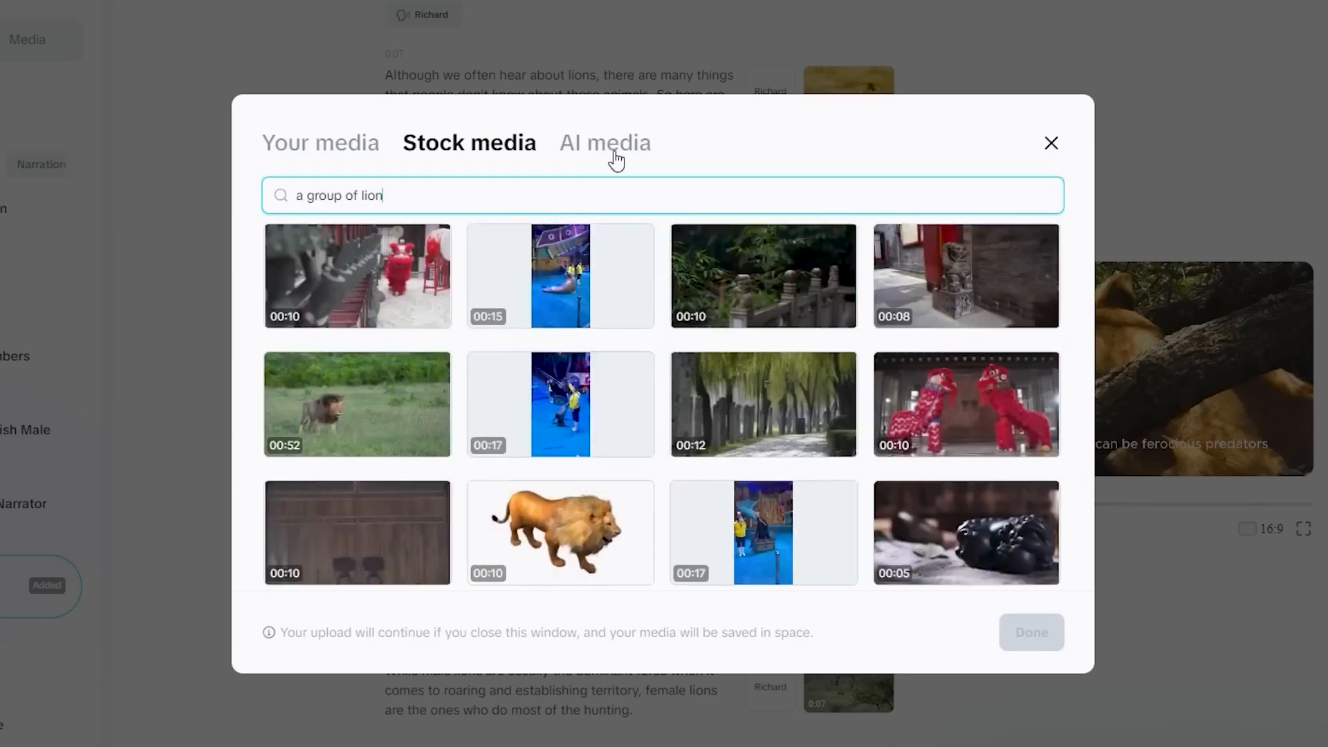
Step: Generate Realistic Film AI media of "a group of lions" at 16:9 and add the image with hazy acacia trees to the scene
click(611, 146)
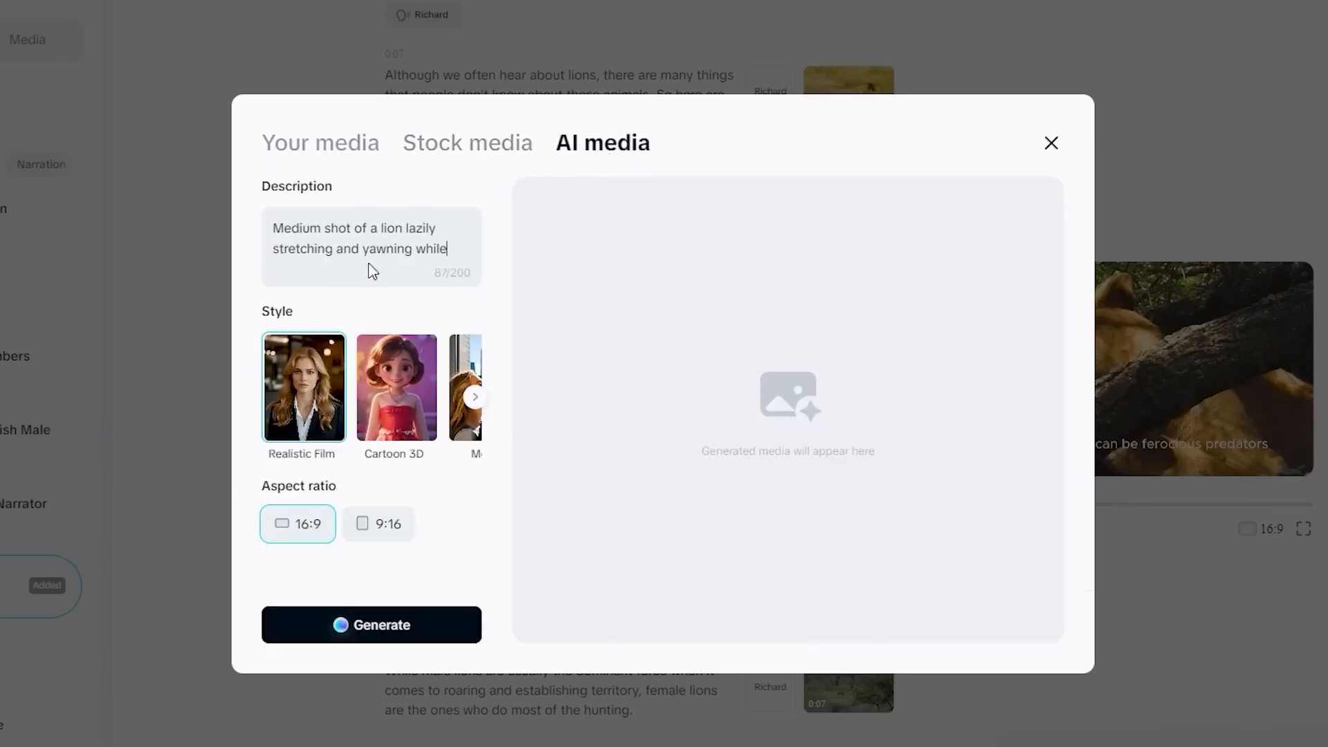
text(A group of lions)
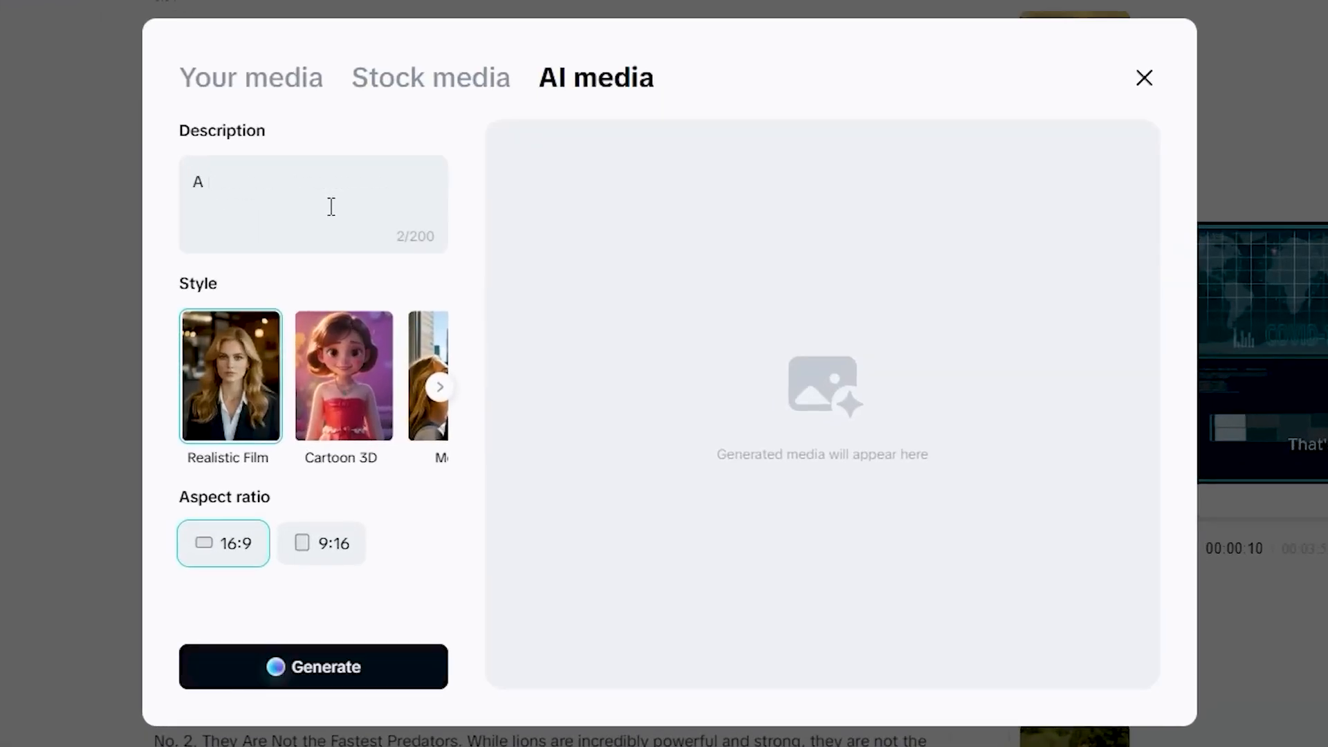
click(424, 669)
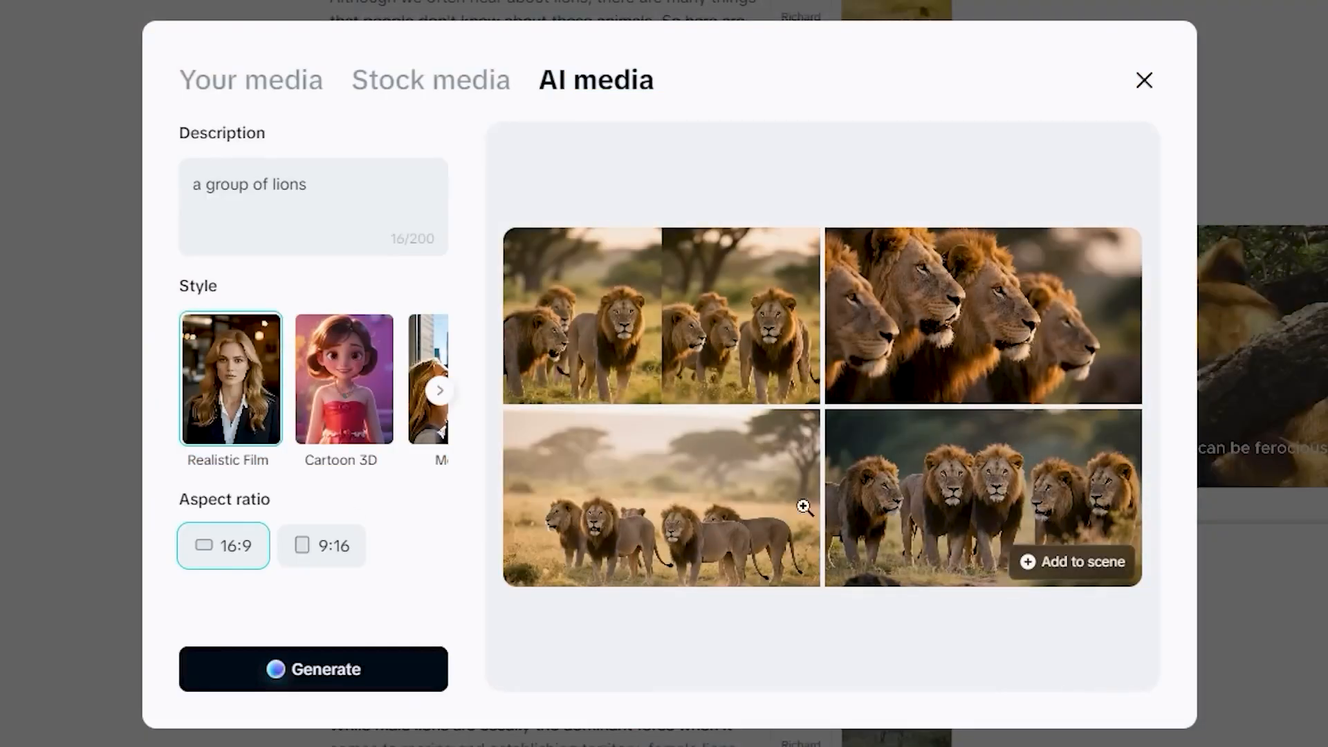
click(747, 561)
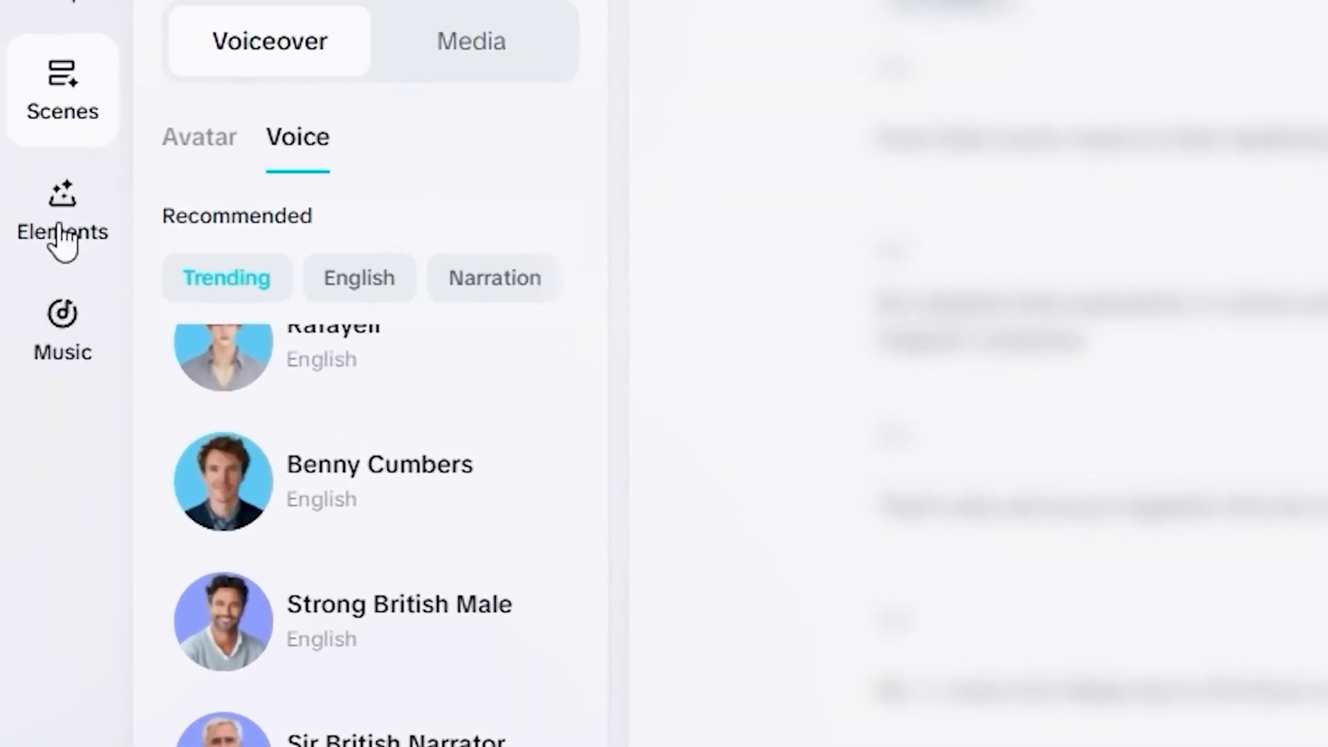
Step: Browse the caption templates, apply the heavy white all-capitals one to the video, and open the music options
click(63, 235)
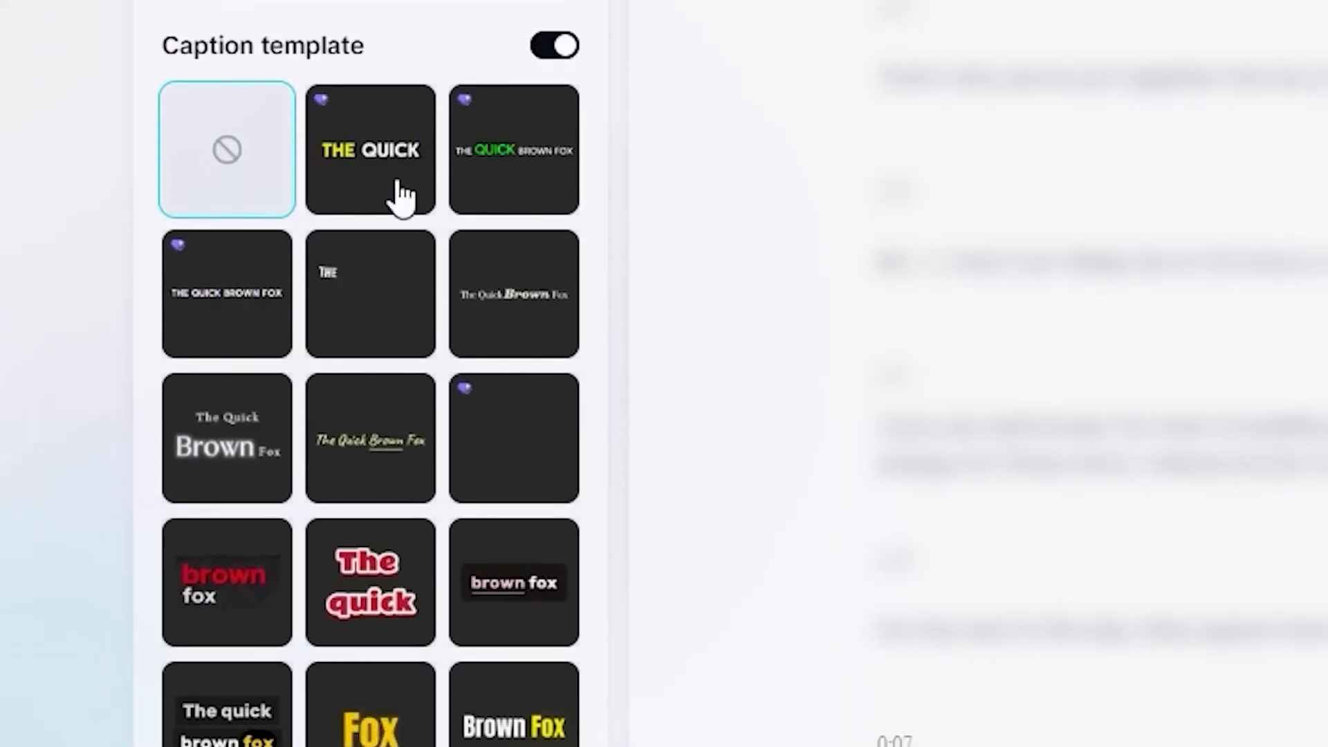
scroll(394, 365, down, 5)
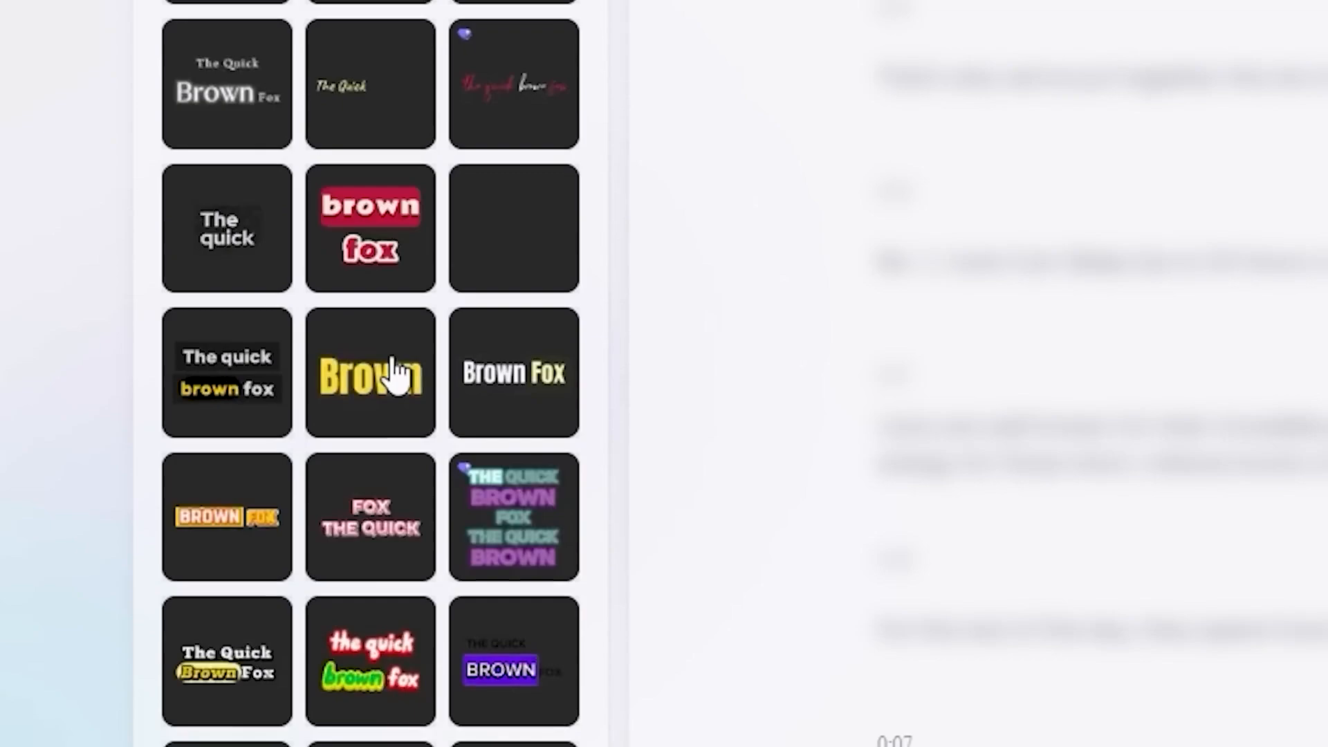
scroll(392, 375, down, 5)
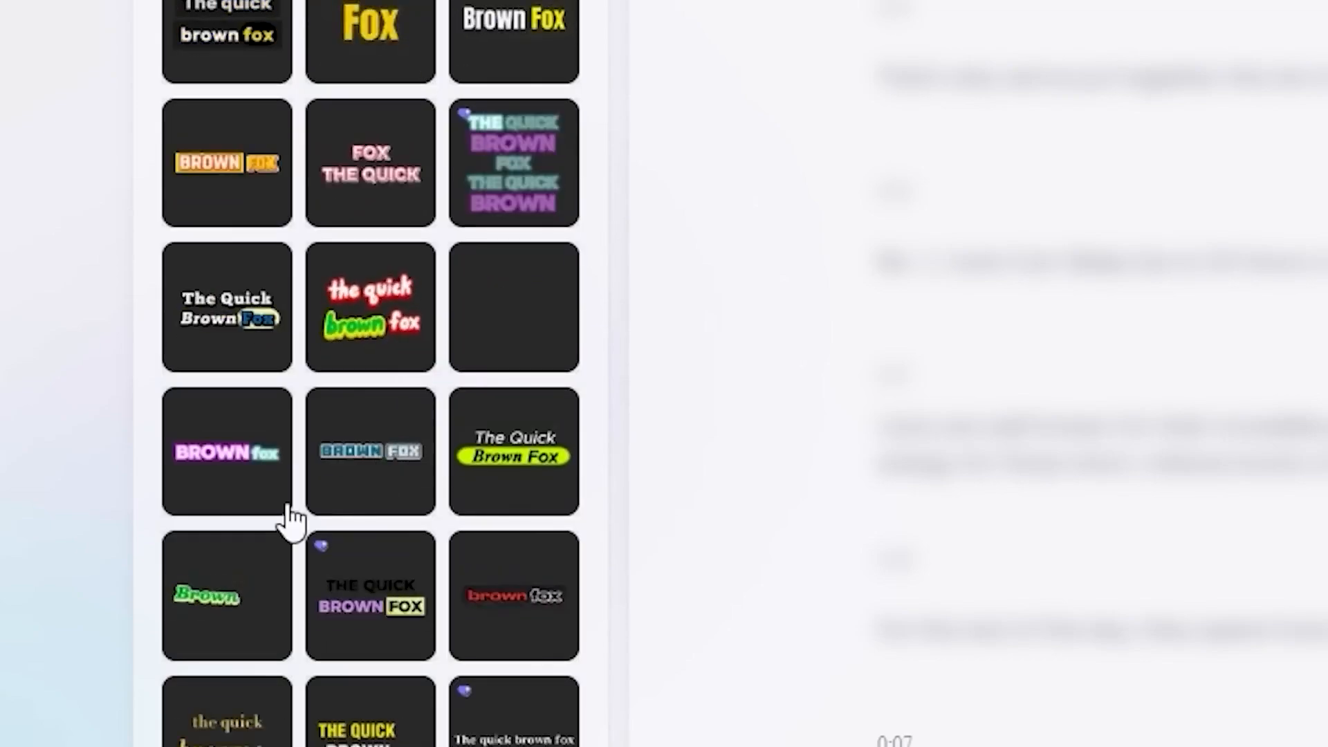
scroll(527, 601, down, 7)
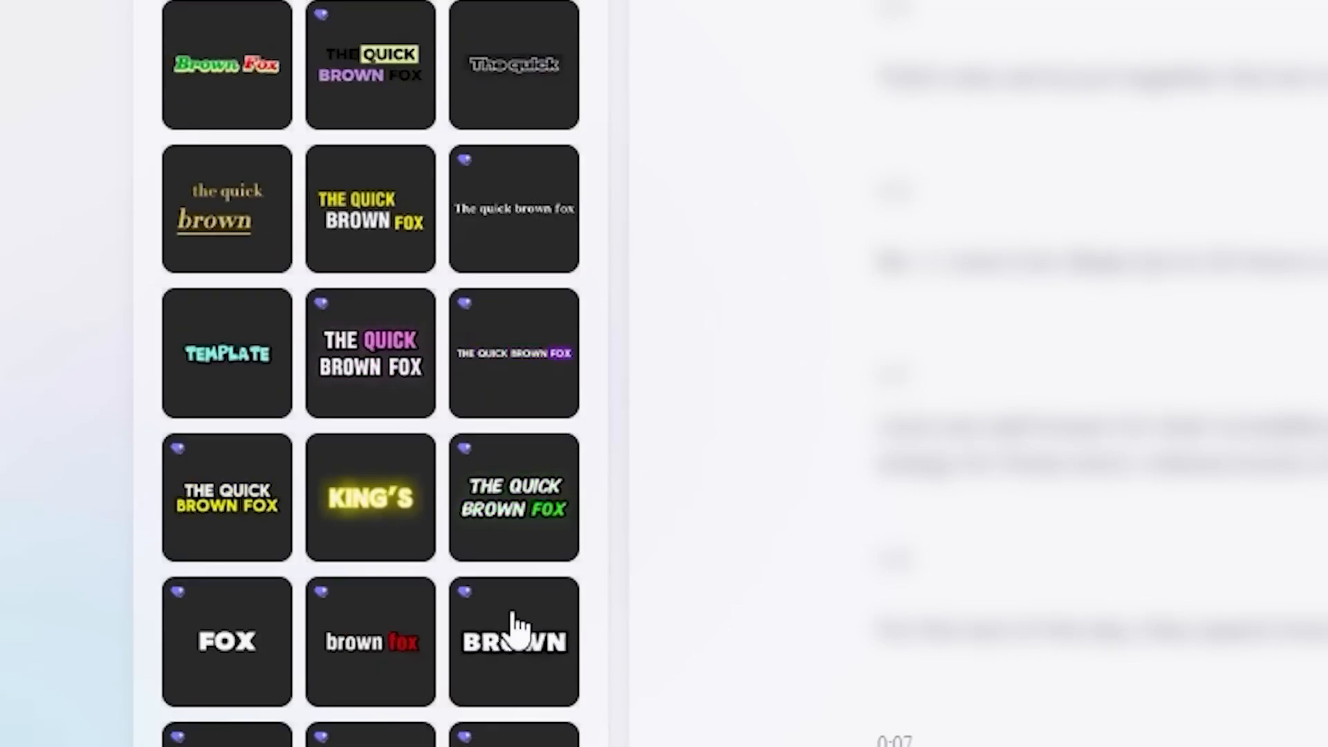
click(513, 617)
scroll(529, 661, down, 5)
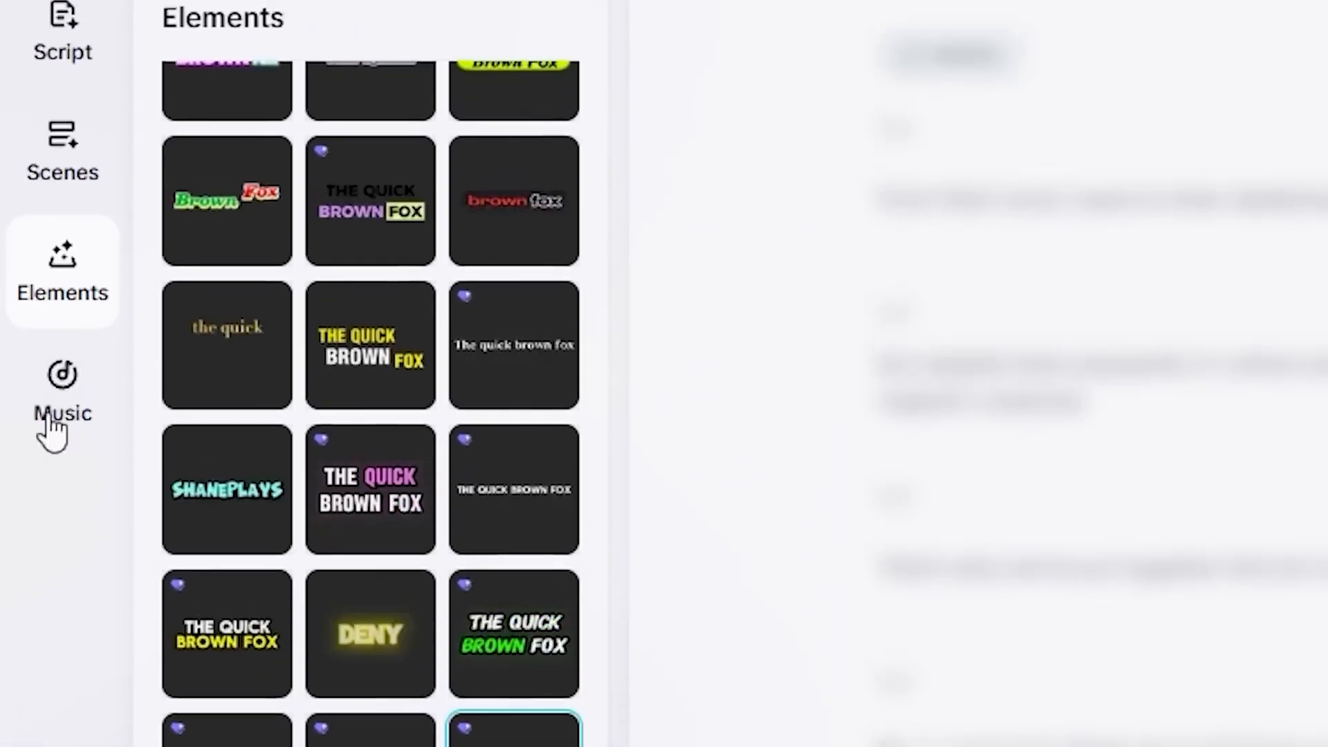
click(69, 398)
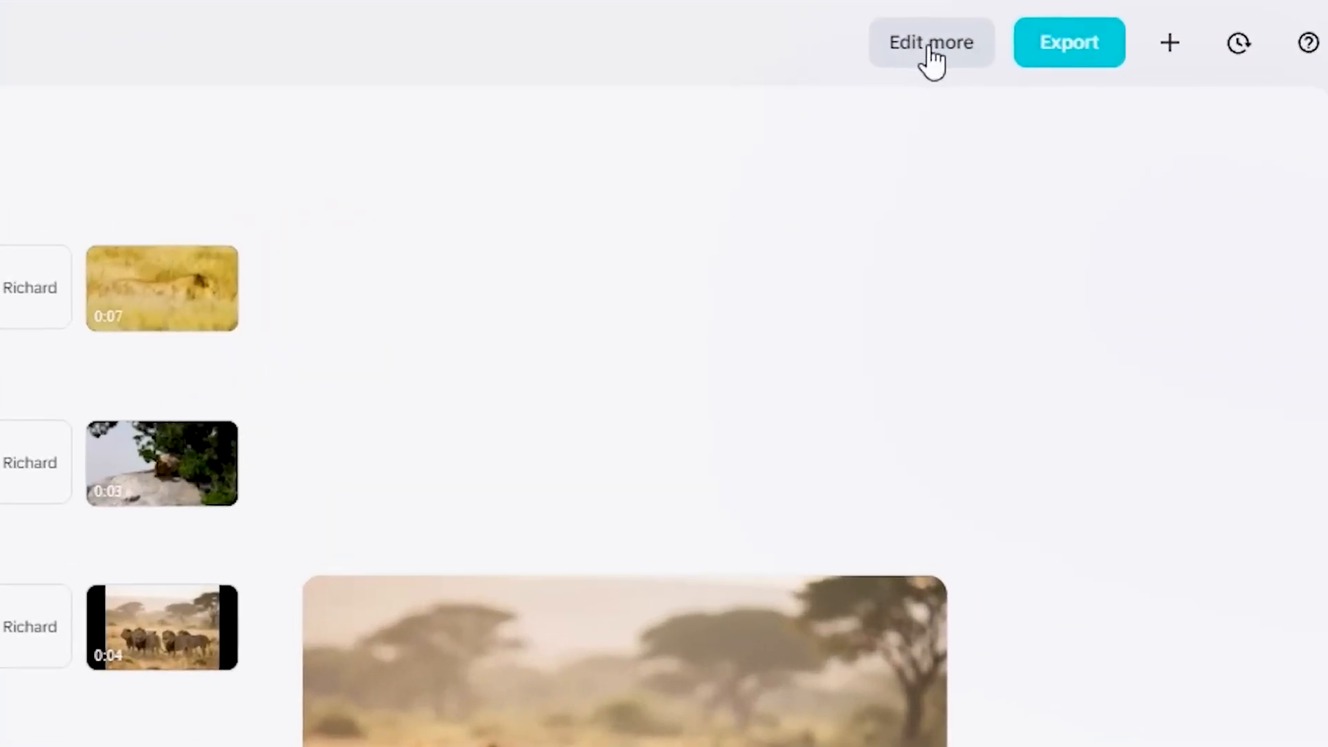
Step: Open the project in the full CapCut editor and add a transition between the first two clips
click(931, 47)
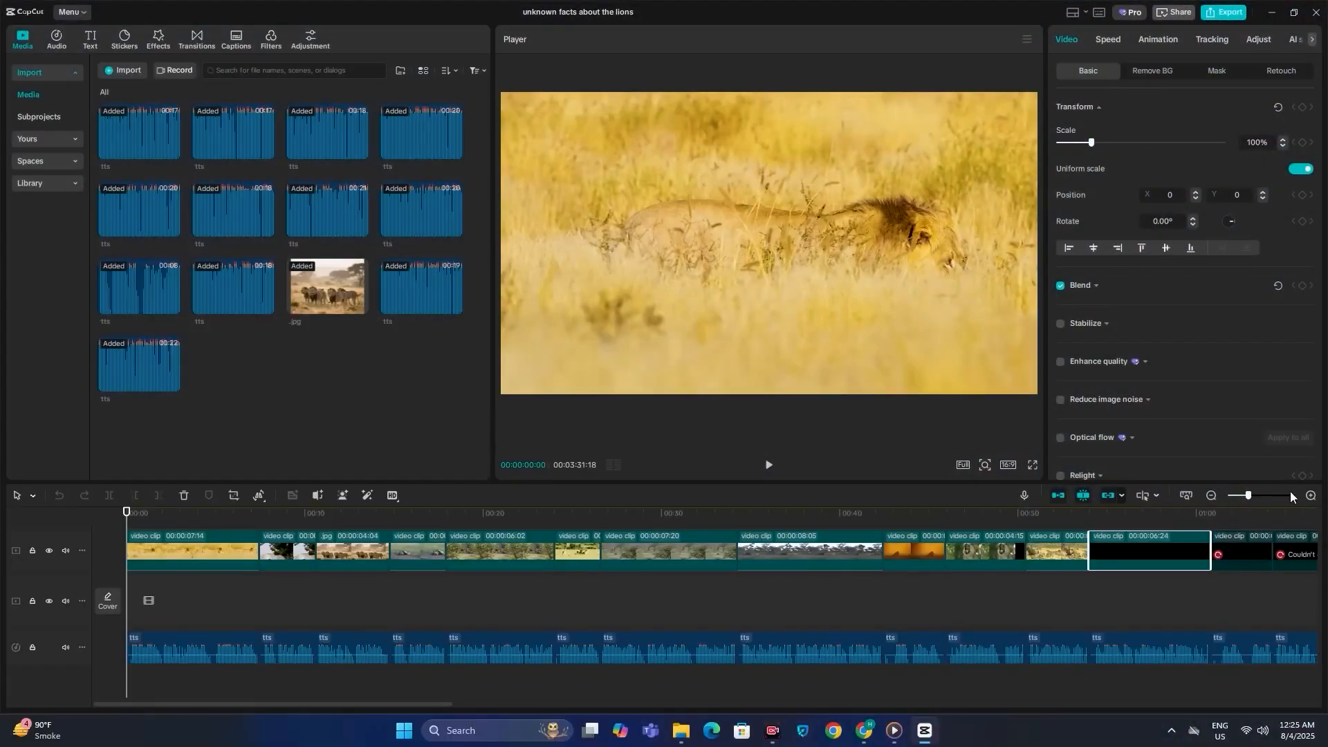
click(1309, 496)
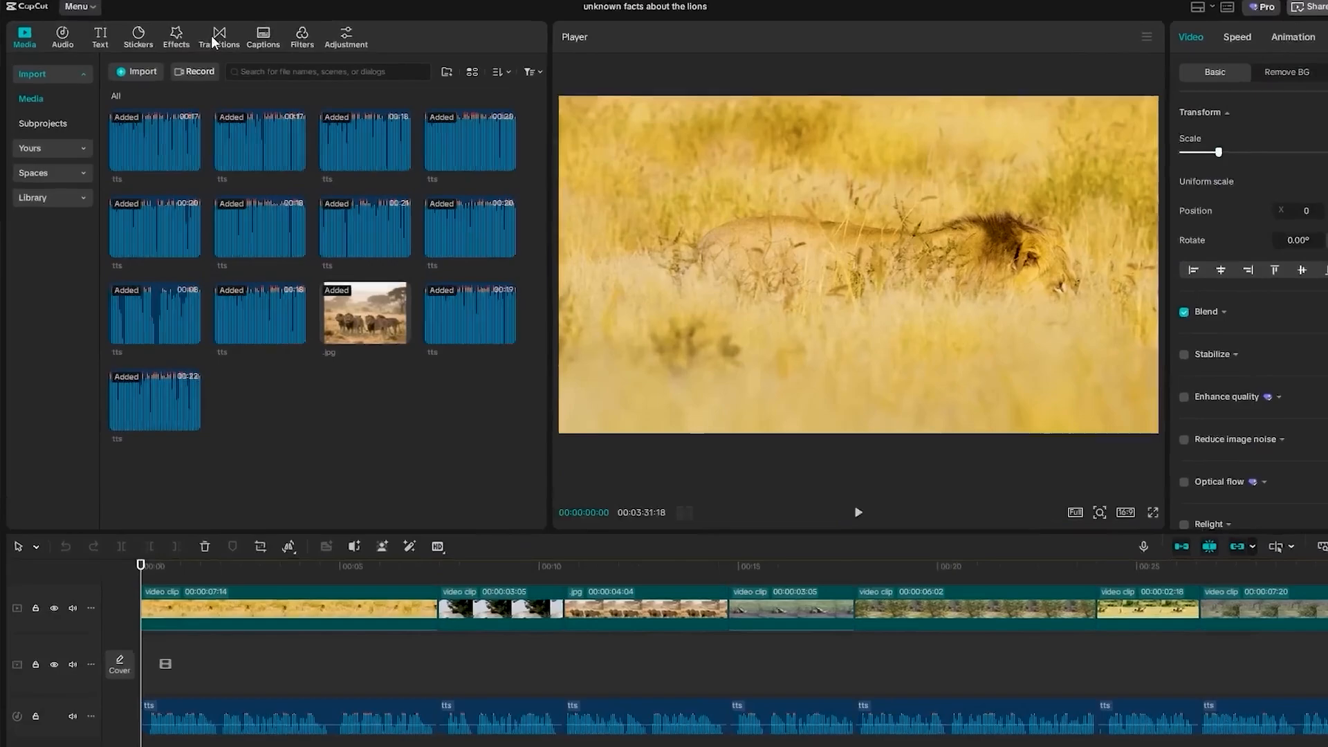
click(196, 40)
scroll(277, 242, down, 2)
Step: Open the video effects and adjust the first clip's color to Temp -16 and Tint -5
click(158, 45)
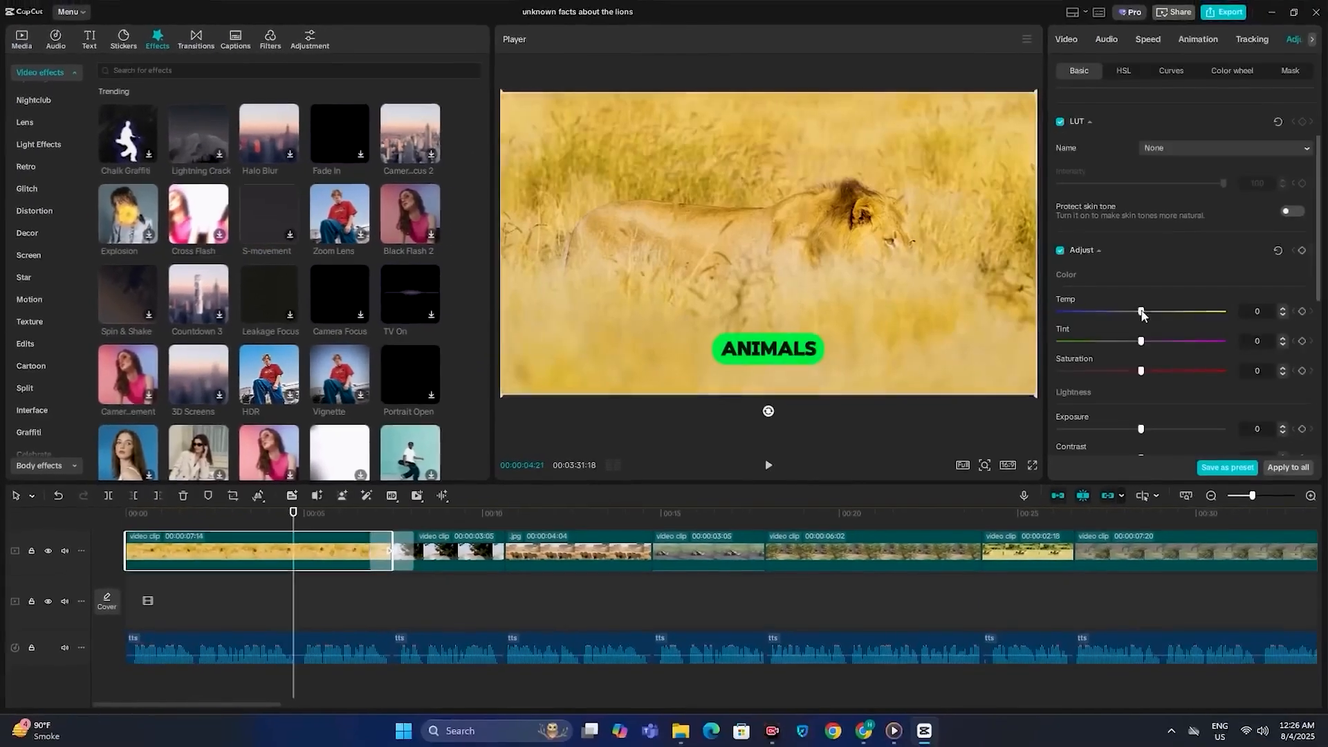
mouse_move(1141, 311)
mouse_down()
mouse_move(1115, 311)
mouse_move(1132, 341)
mouse_up()
scroll(1144, 387, down, 1)
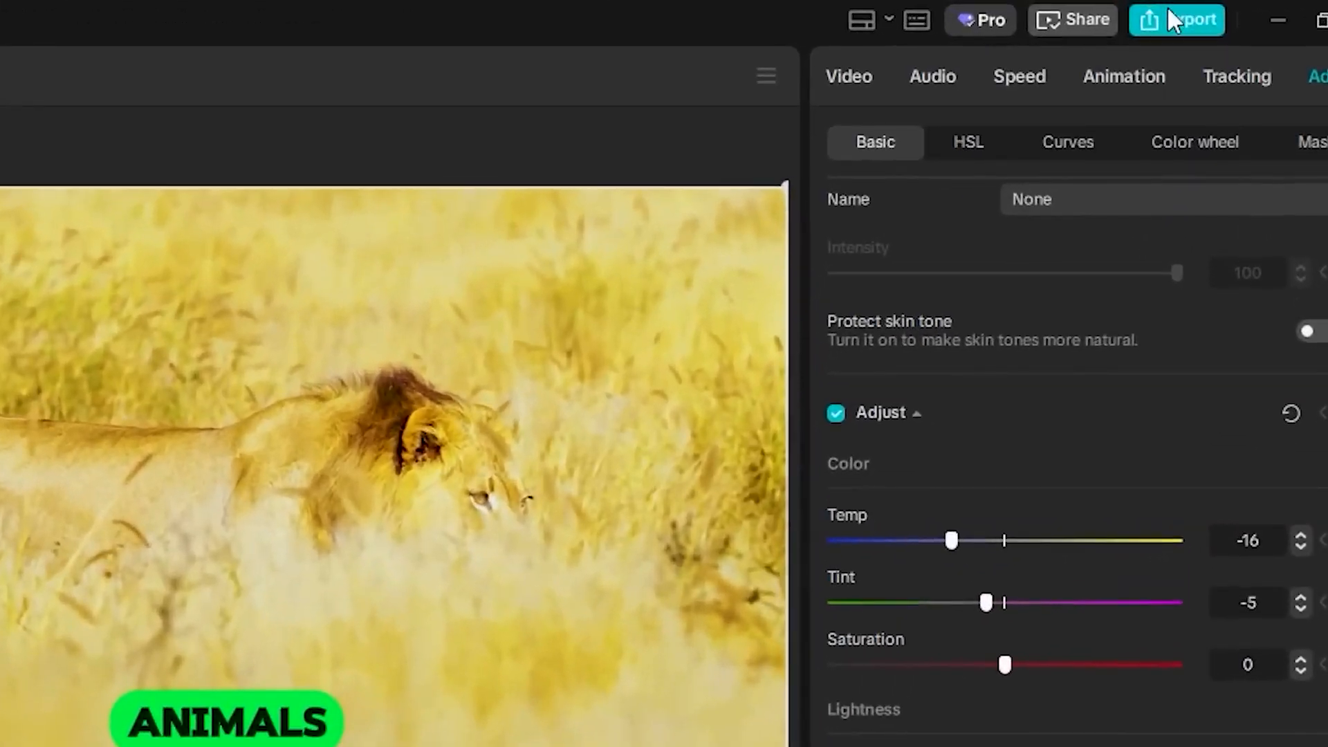
Step: Export the video as "10 unknown facts about the lions" in 4K, HEVC, mp4 at 30fps
click(1174, 19)
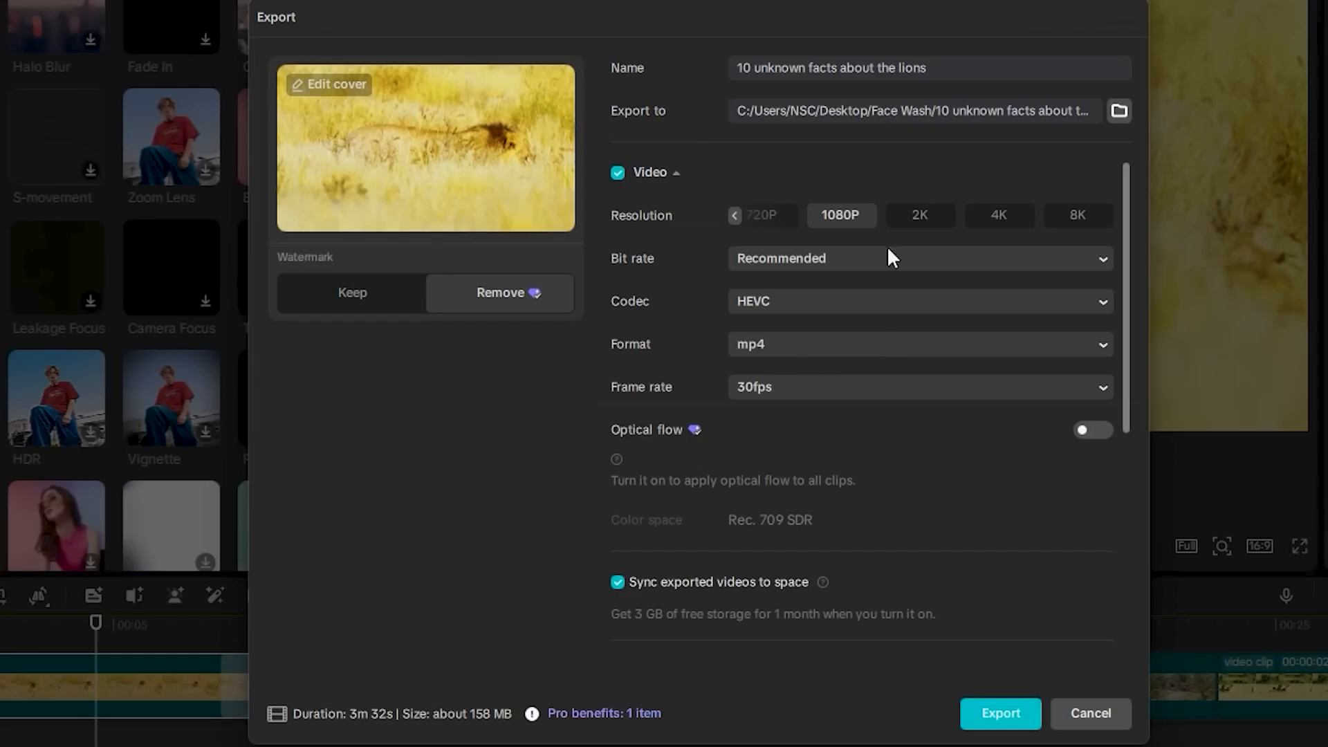
click(820, 382)
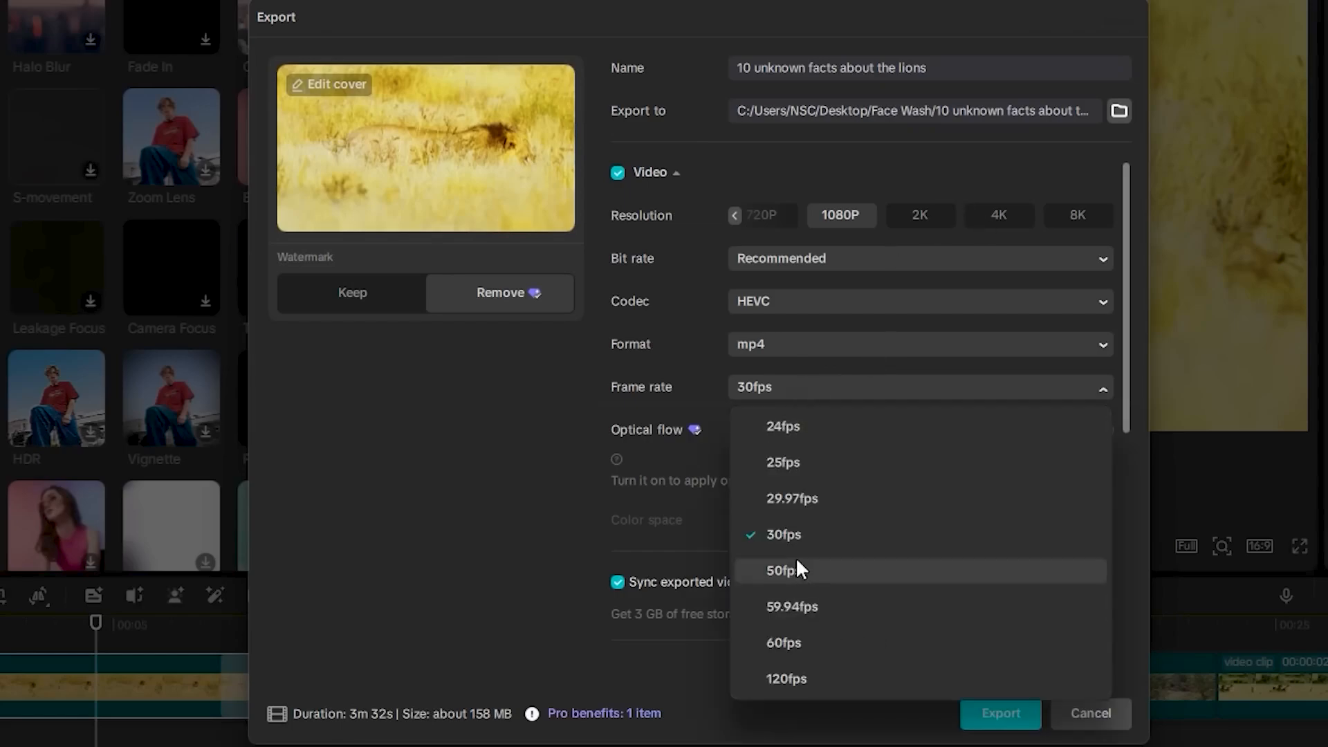
click(783, 534)
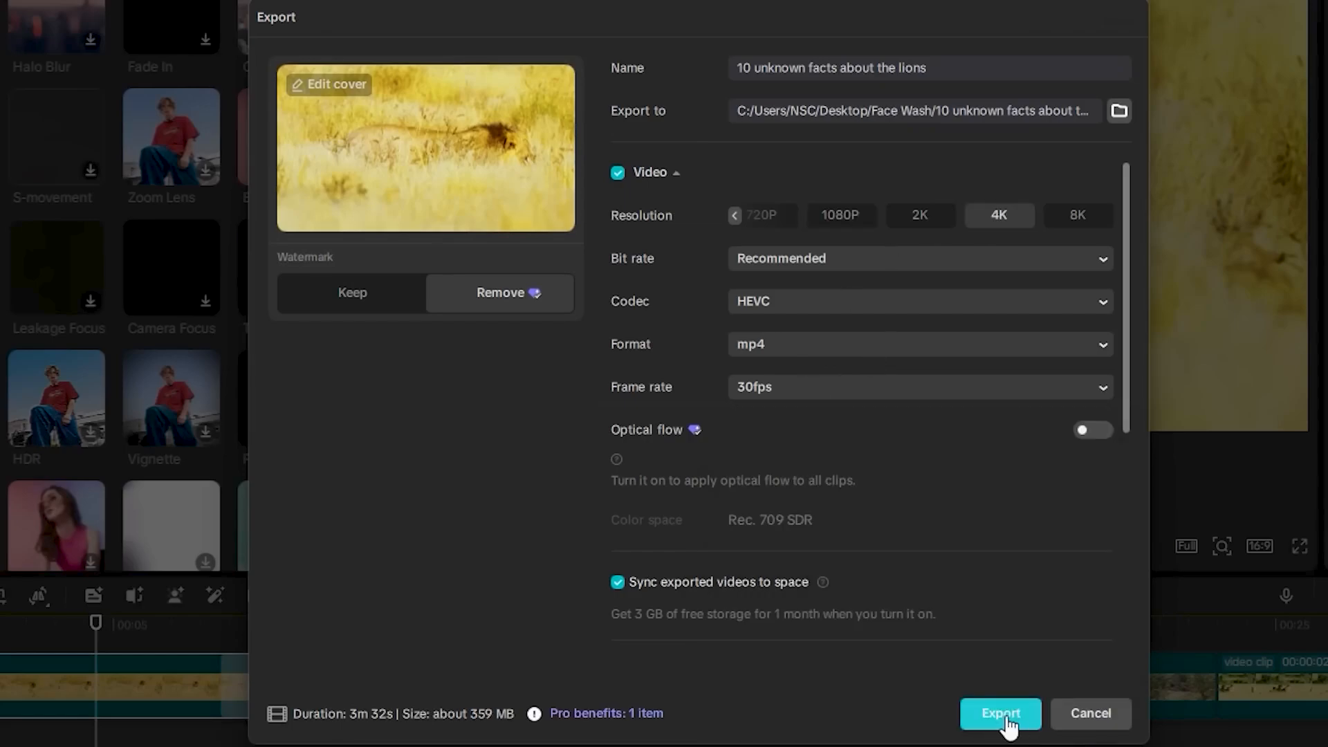
click(1003, 715)
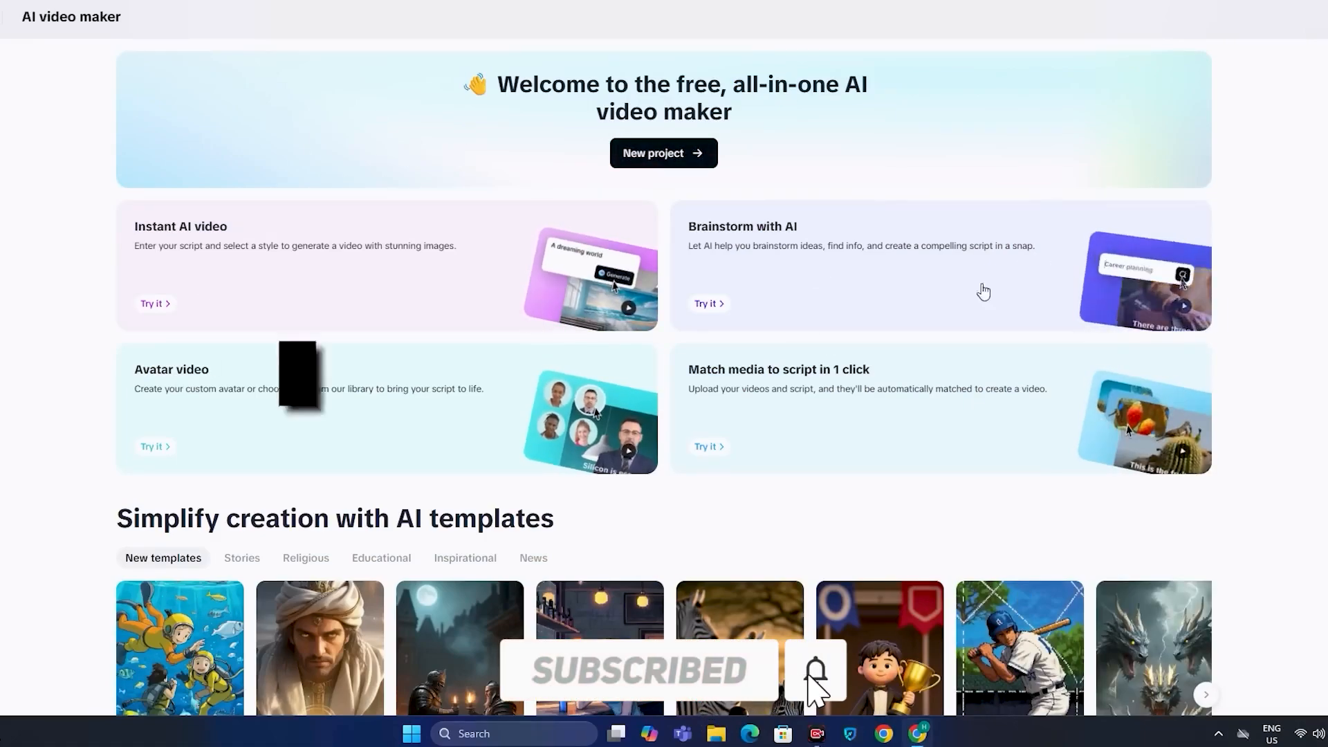
scroll(984, 292, down, 5)
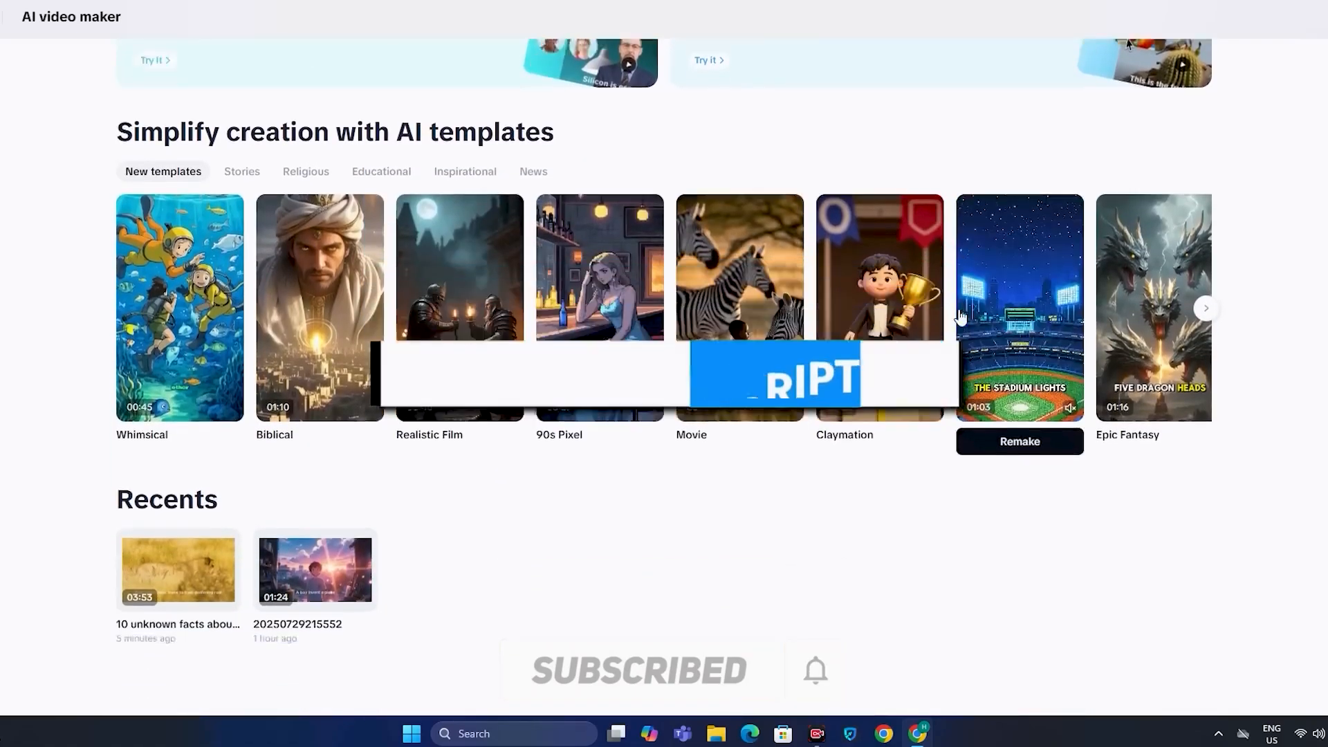
scroll(712, 448, up, 4)
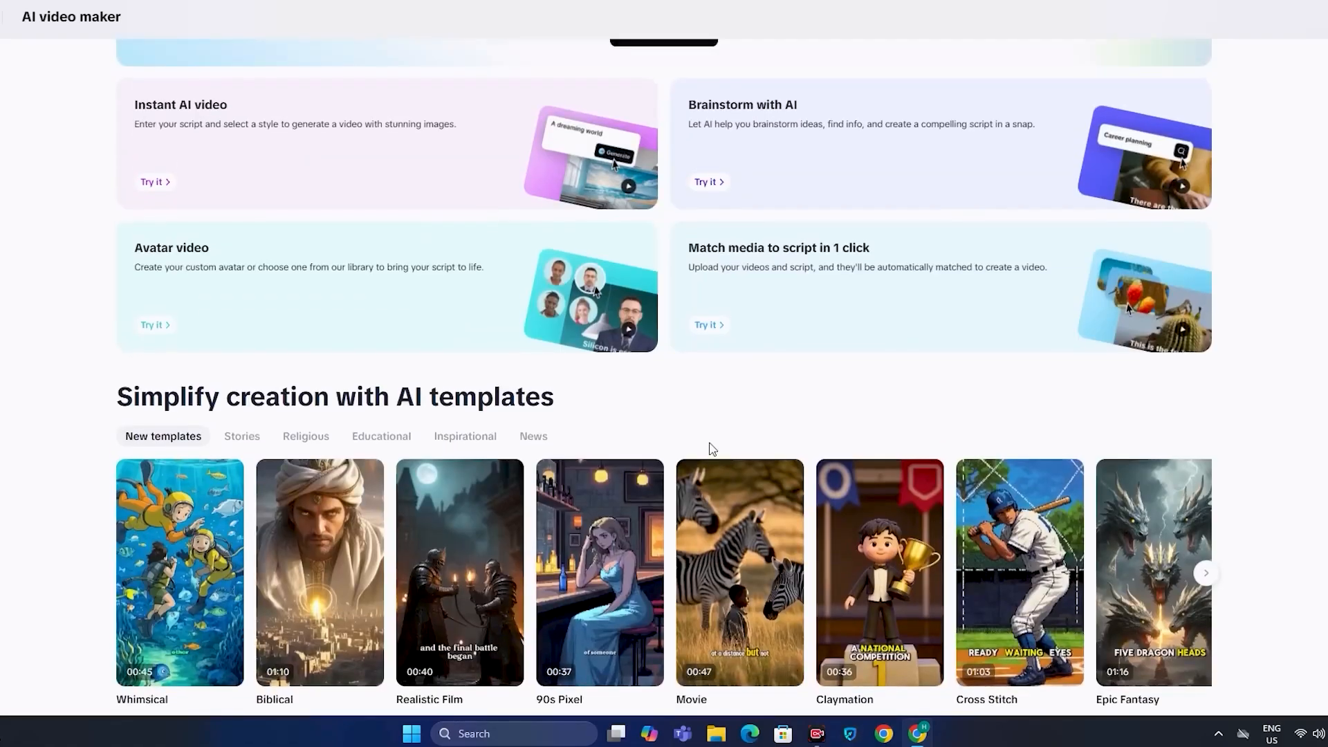
scroll(712, 448, up, 2)
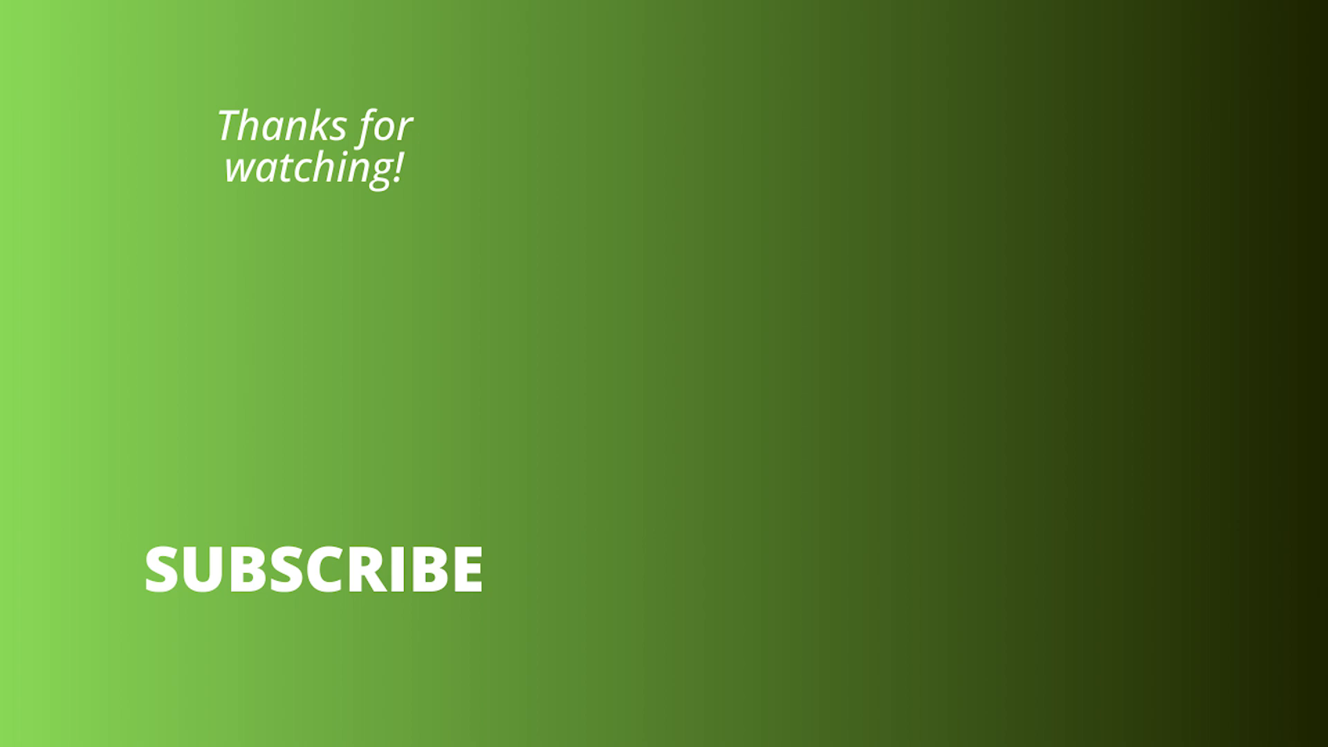